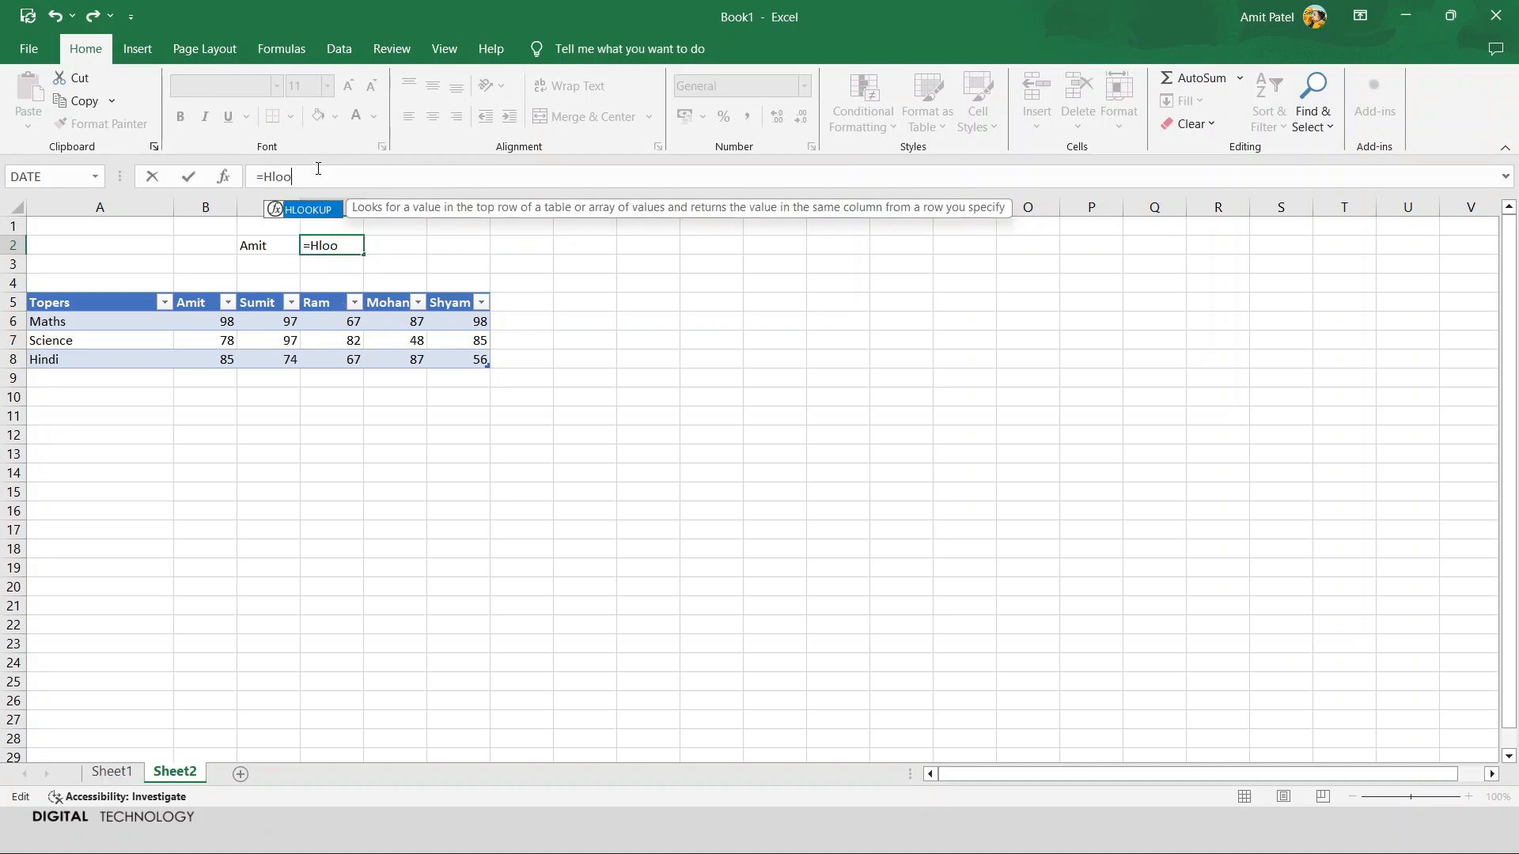
# - Begin an HLOOKUP function in cell D2
pyautogui.write('o')
pyautogui.press('Tab')
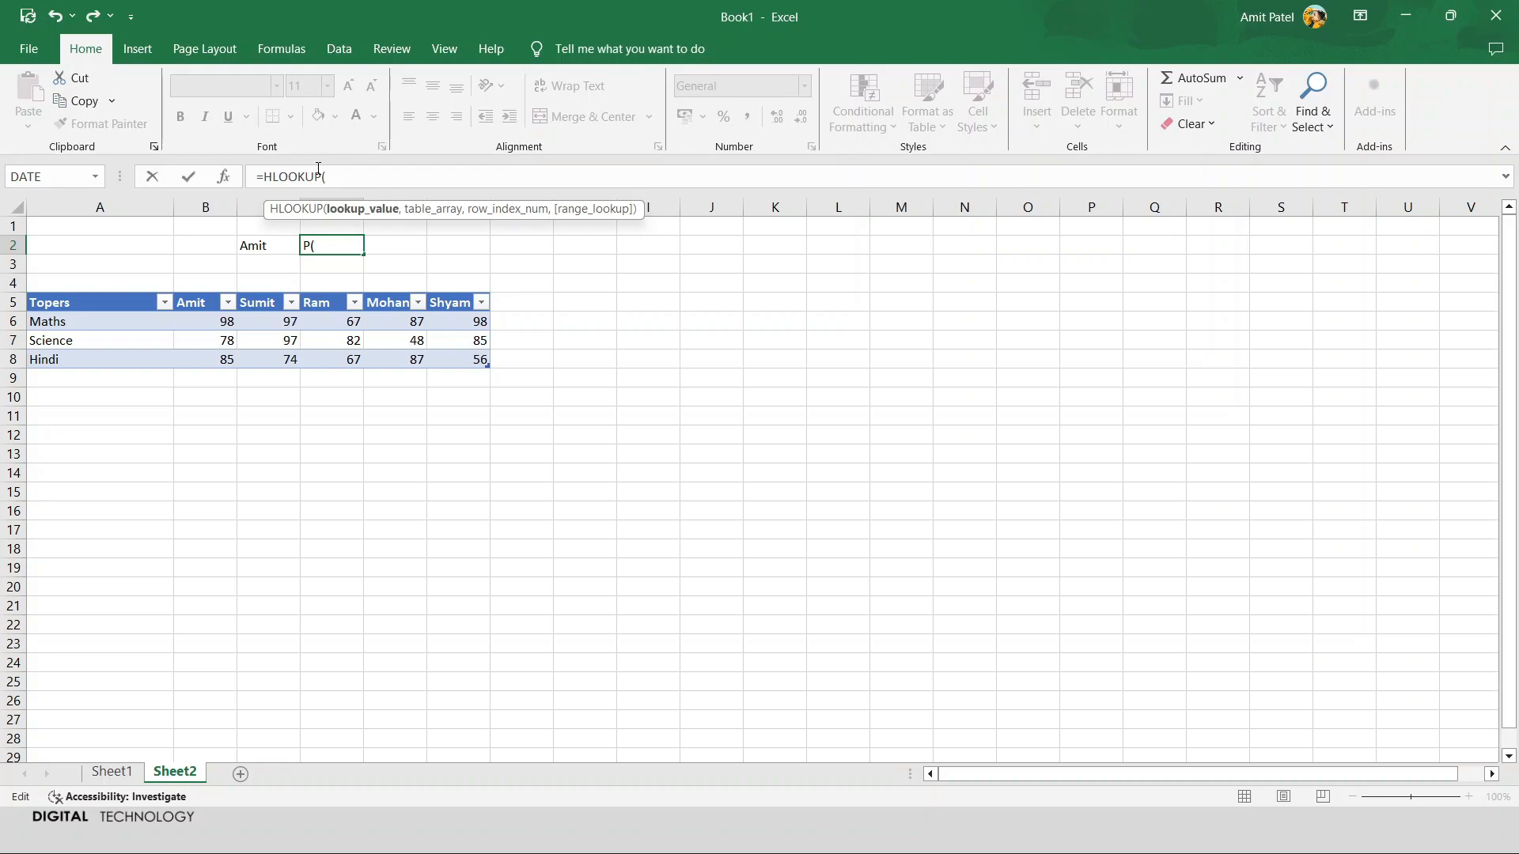
pyautogui.click(257, 246)
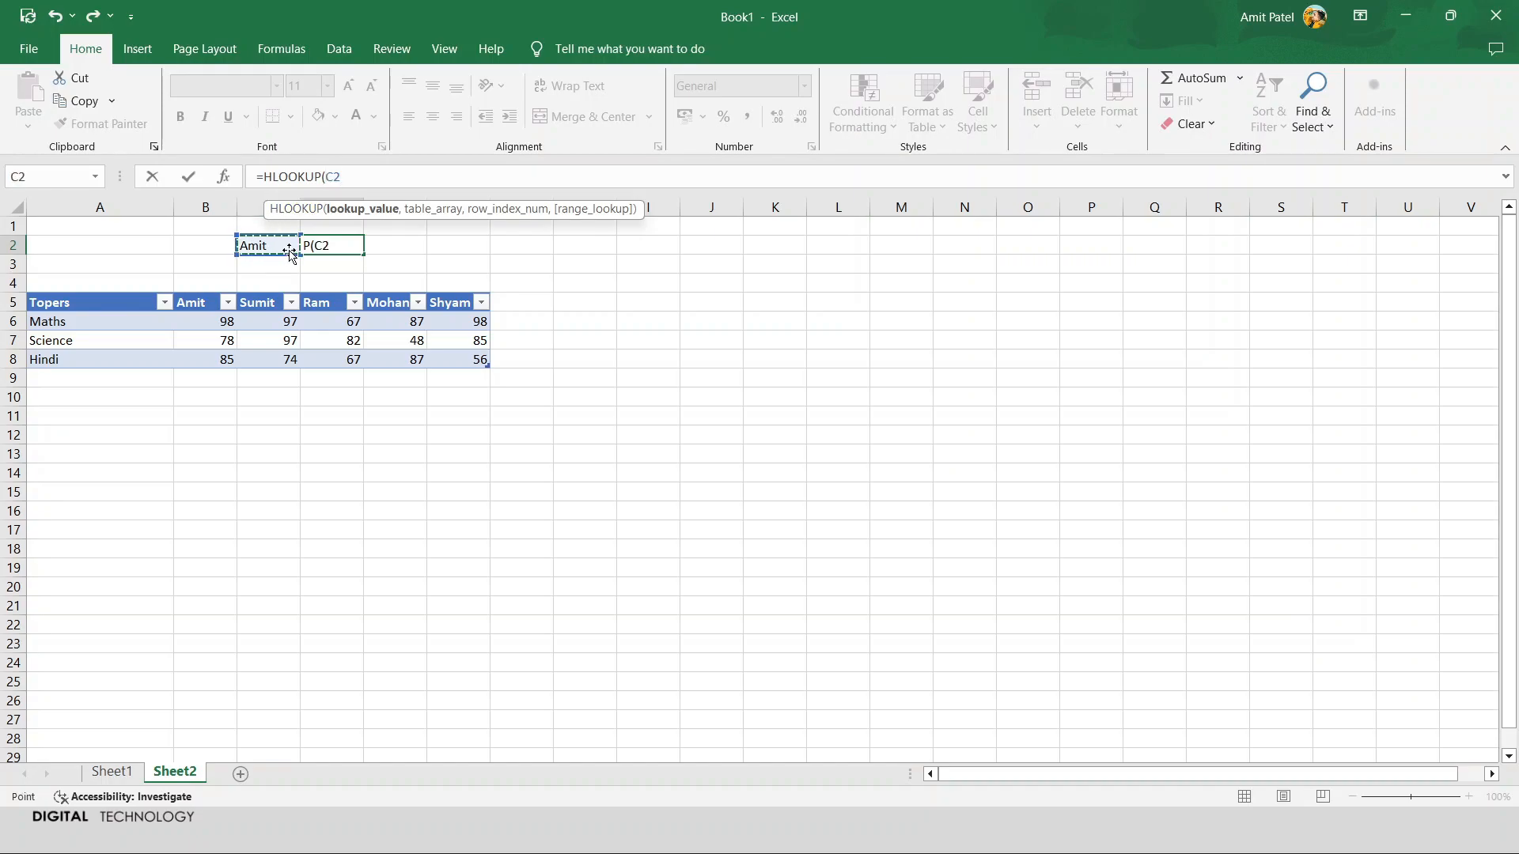
pyautogui.press('BackSpace')
pyautogui.press('Escape')
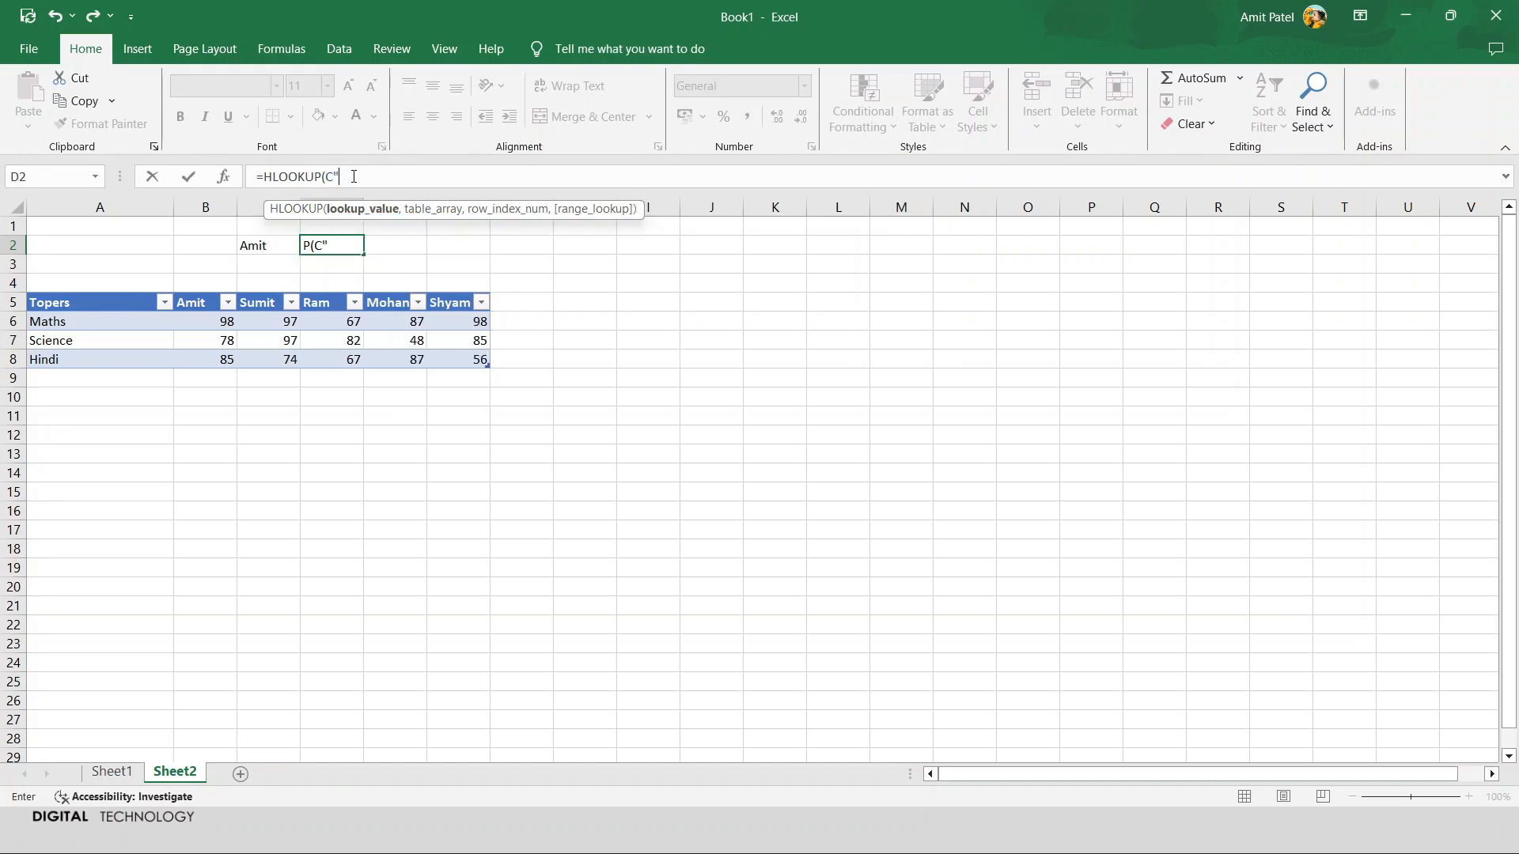
pyautogui.press('BackSpace')
pyautogui.write('A')
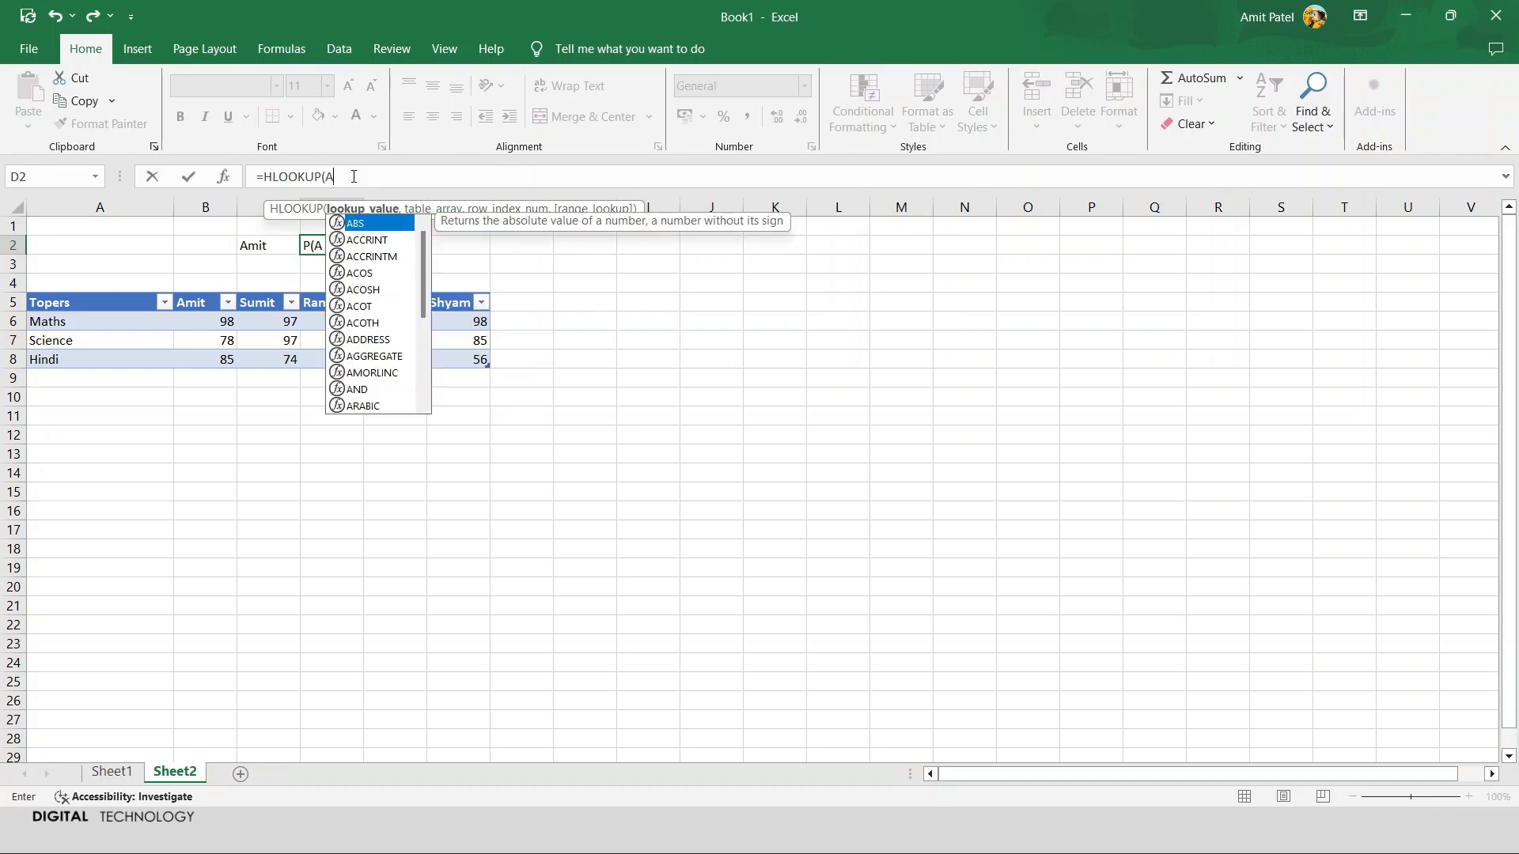
pyautogui.press('BackSpace')
pyautogui.write('"Amit')
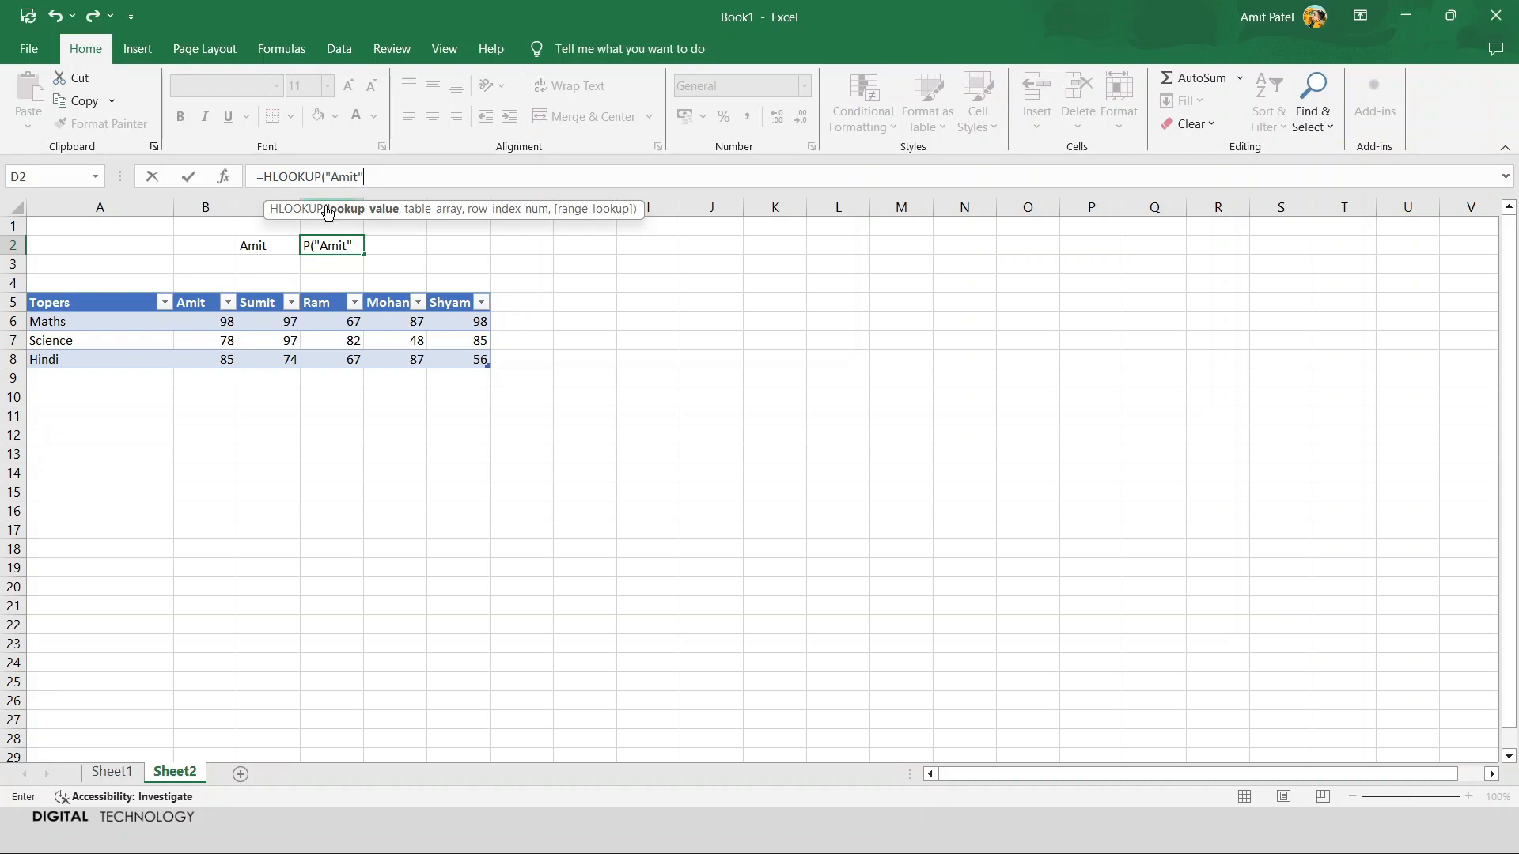
pyautogui.press('BackSpace')
pyautogui.press('BackSpace')
pyautogui.press('BackSpace')
# - Use cell C2 as the HLOOKUP lookup value and B5:F8 as the table array
pyautogui.click(253, 246)
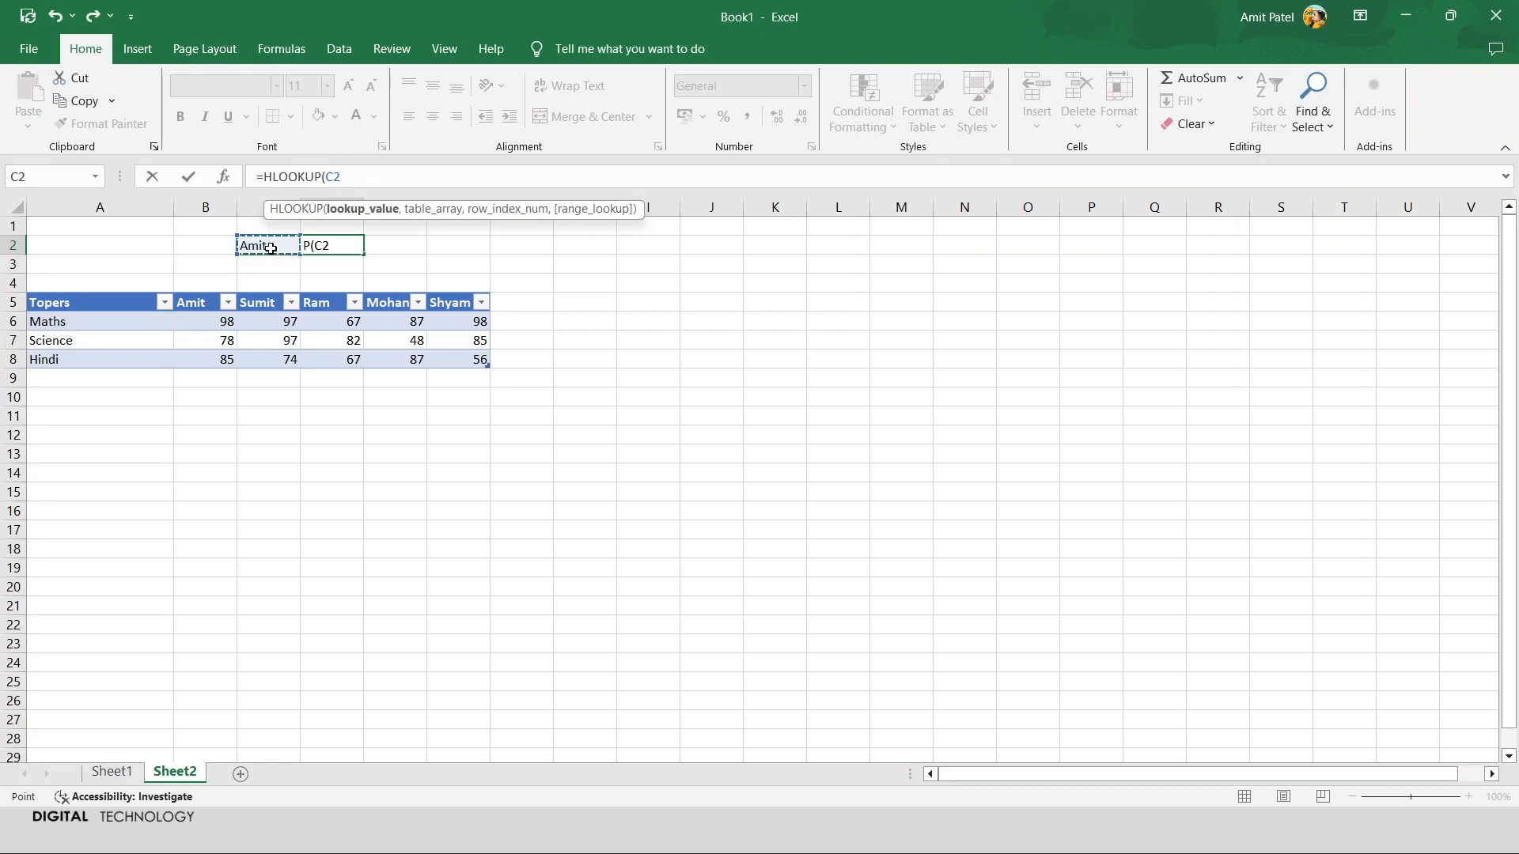
pyautogui.write(',')
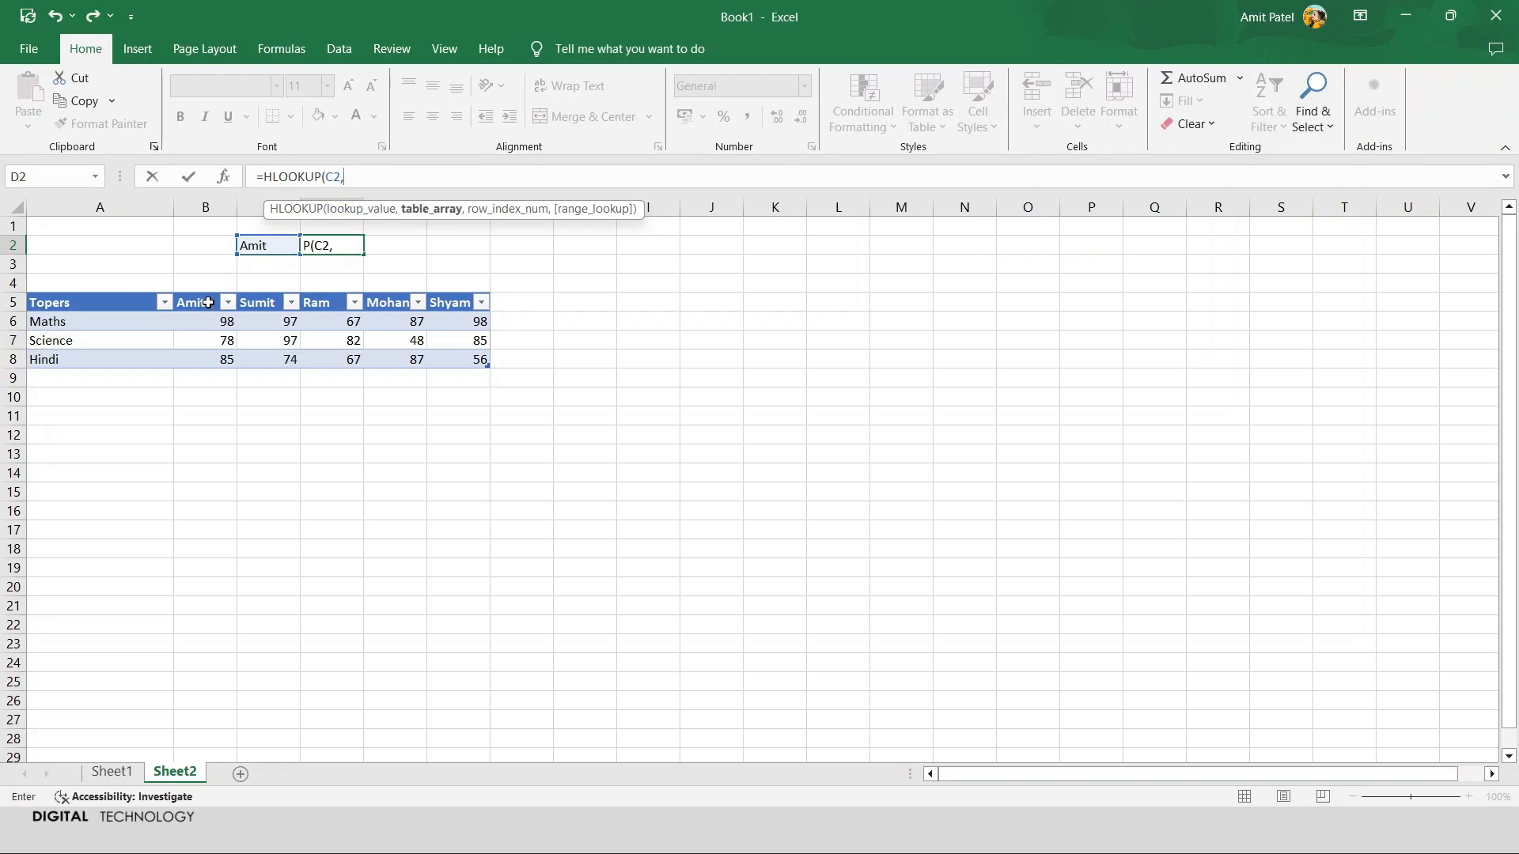
pyautogui.moveTo(207, 302); pyautogui.dragTo(474, 358)
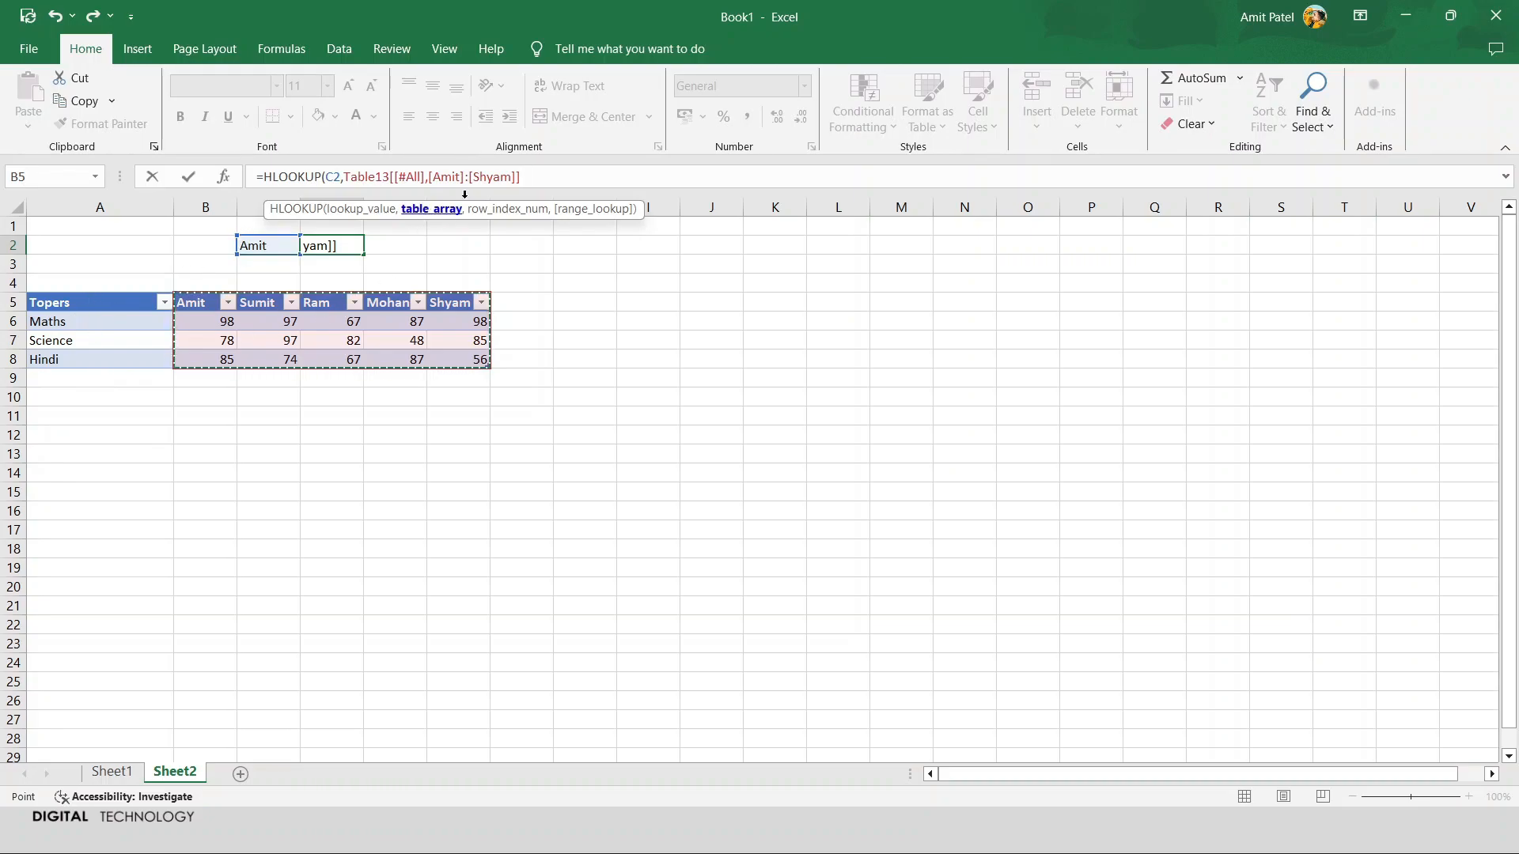
pyautogui.press('BackSpace')
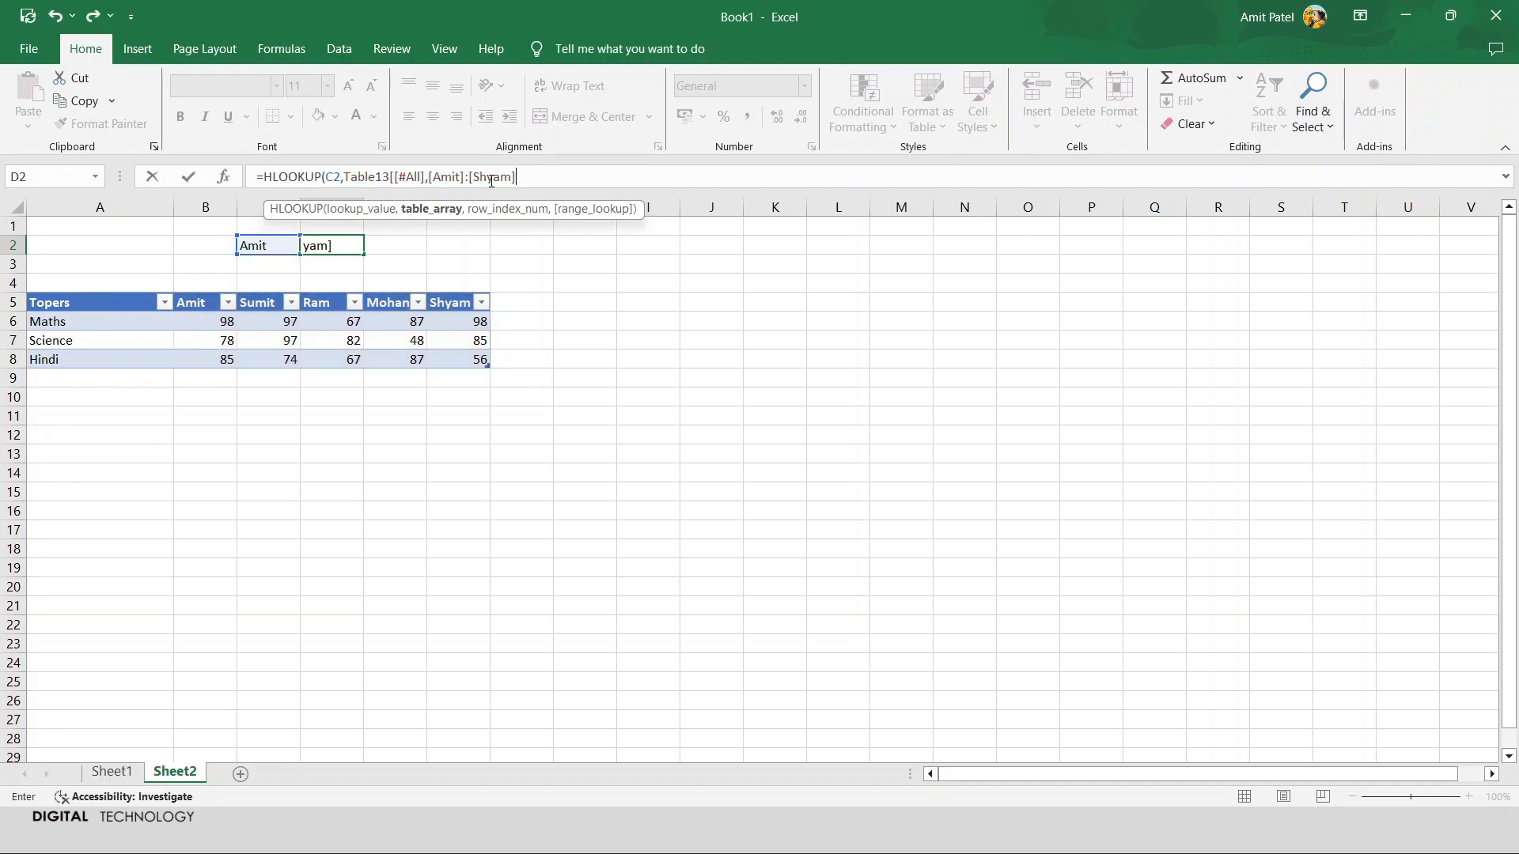
pyautogui.hotkey('ctrl', 'z')
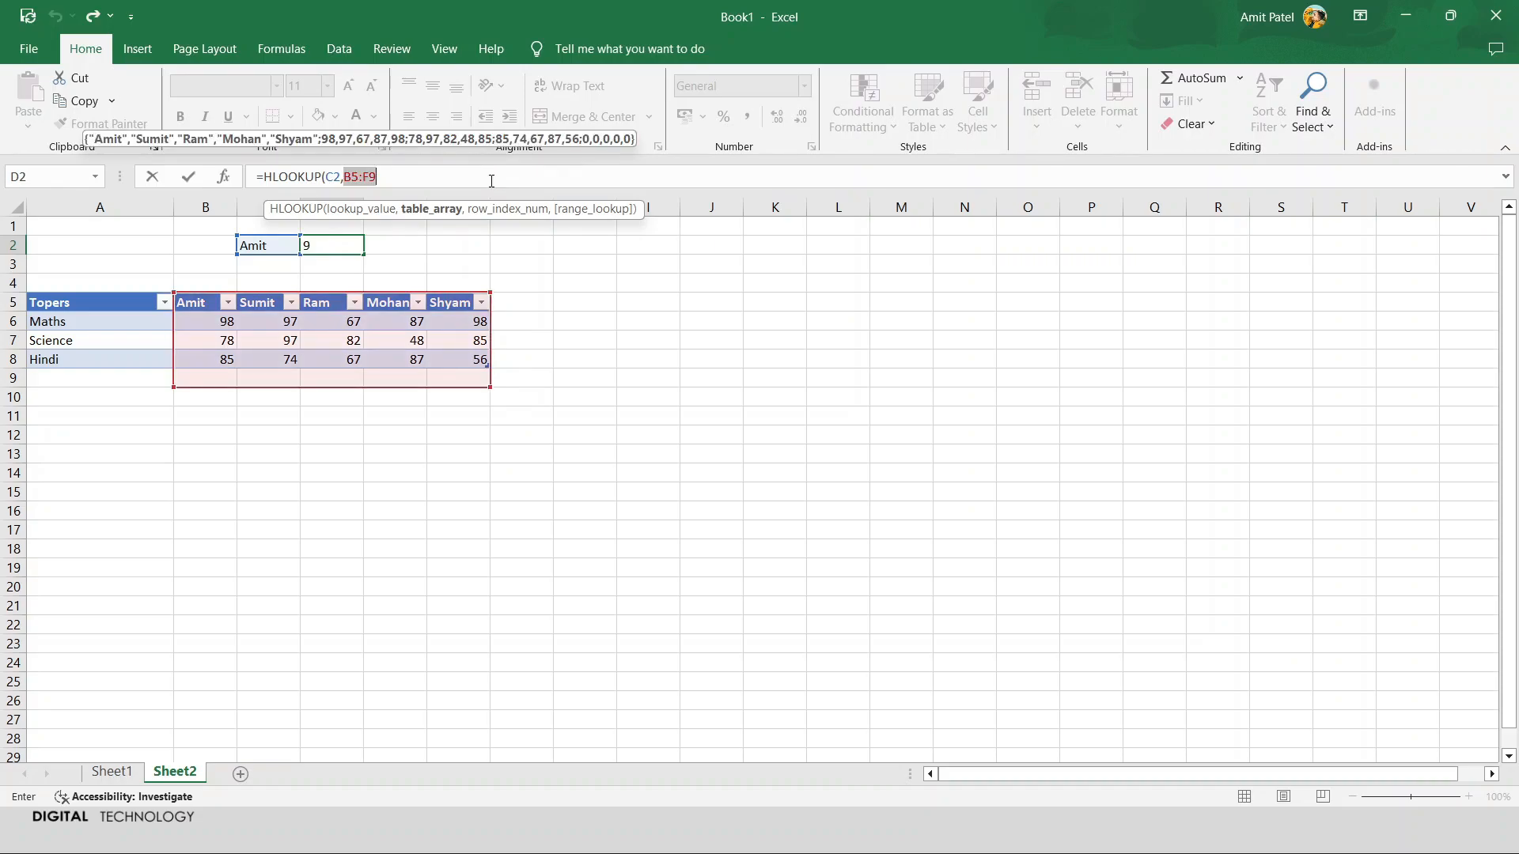
pyautogui.click(375, 176)
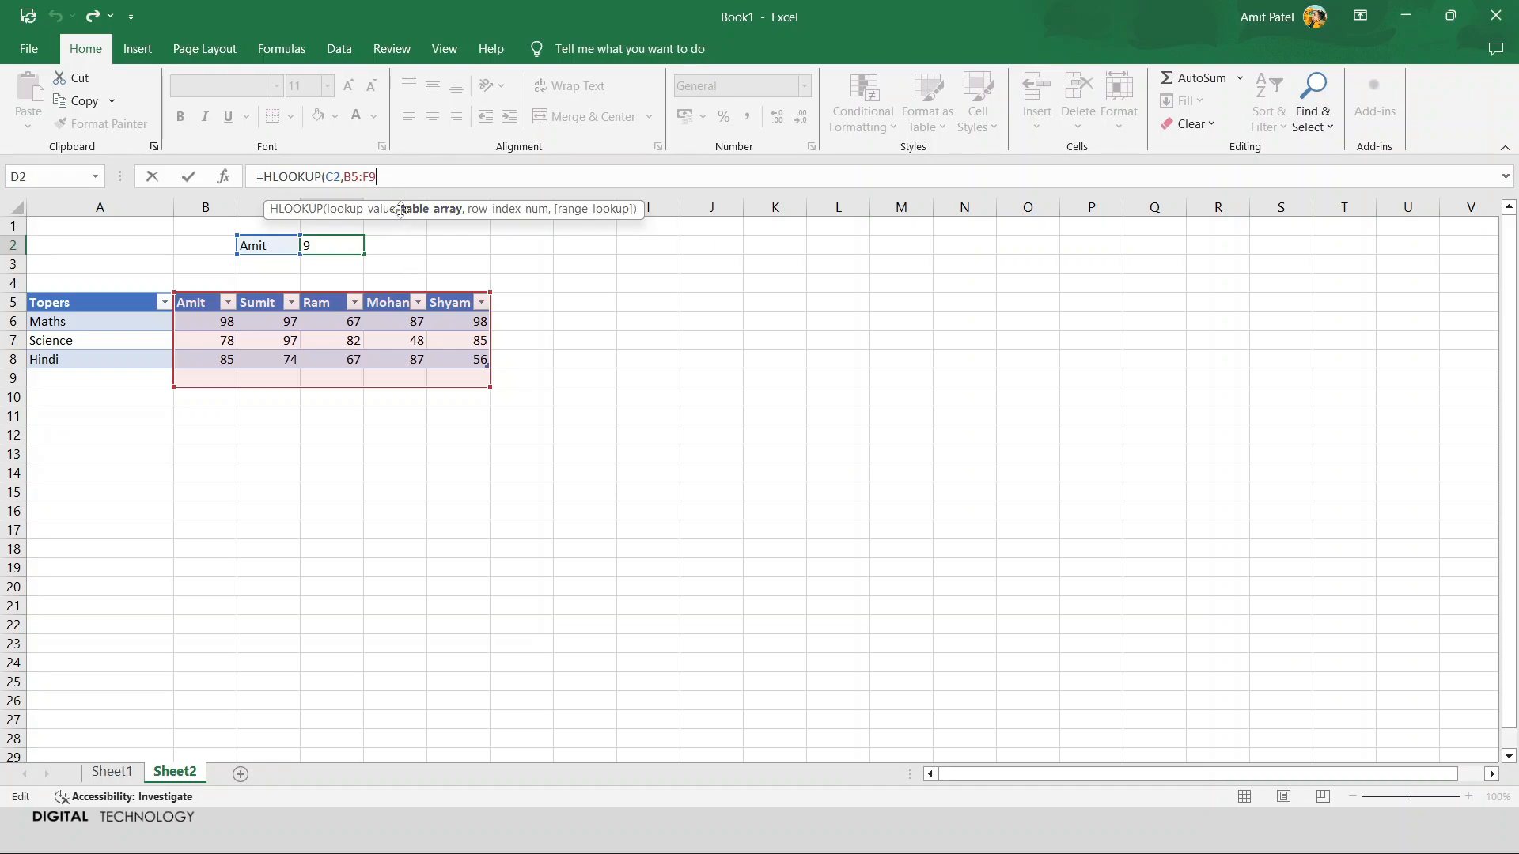
pyautogui.press('BackSpace')
pyautogui.write('8')
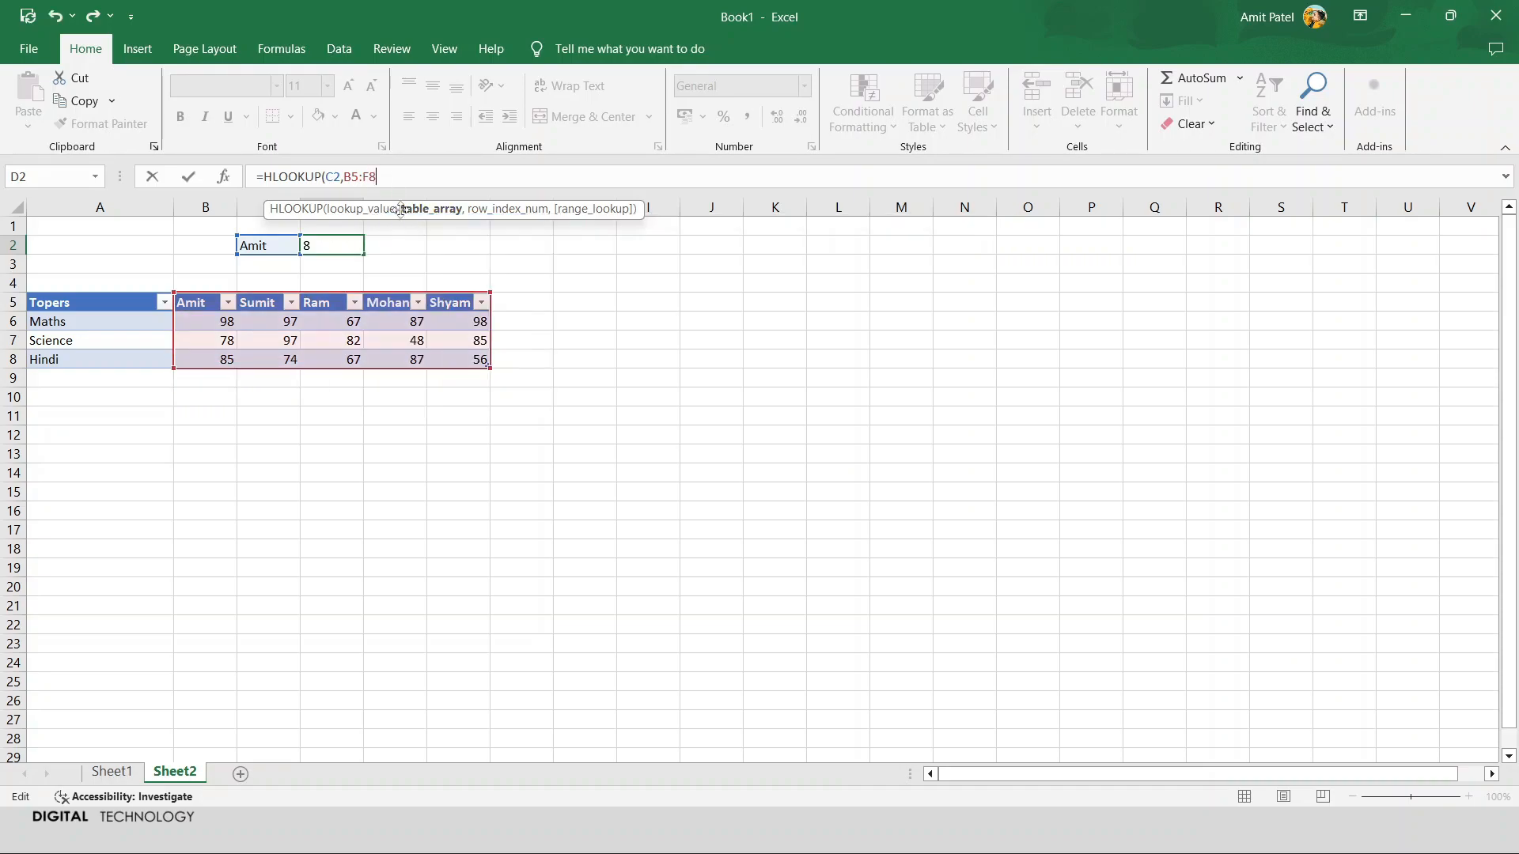
pyautogui.write(',')
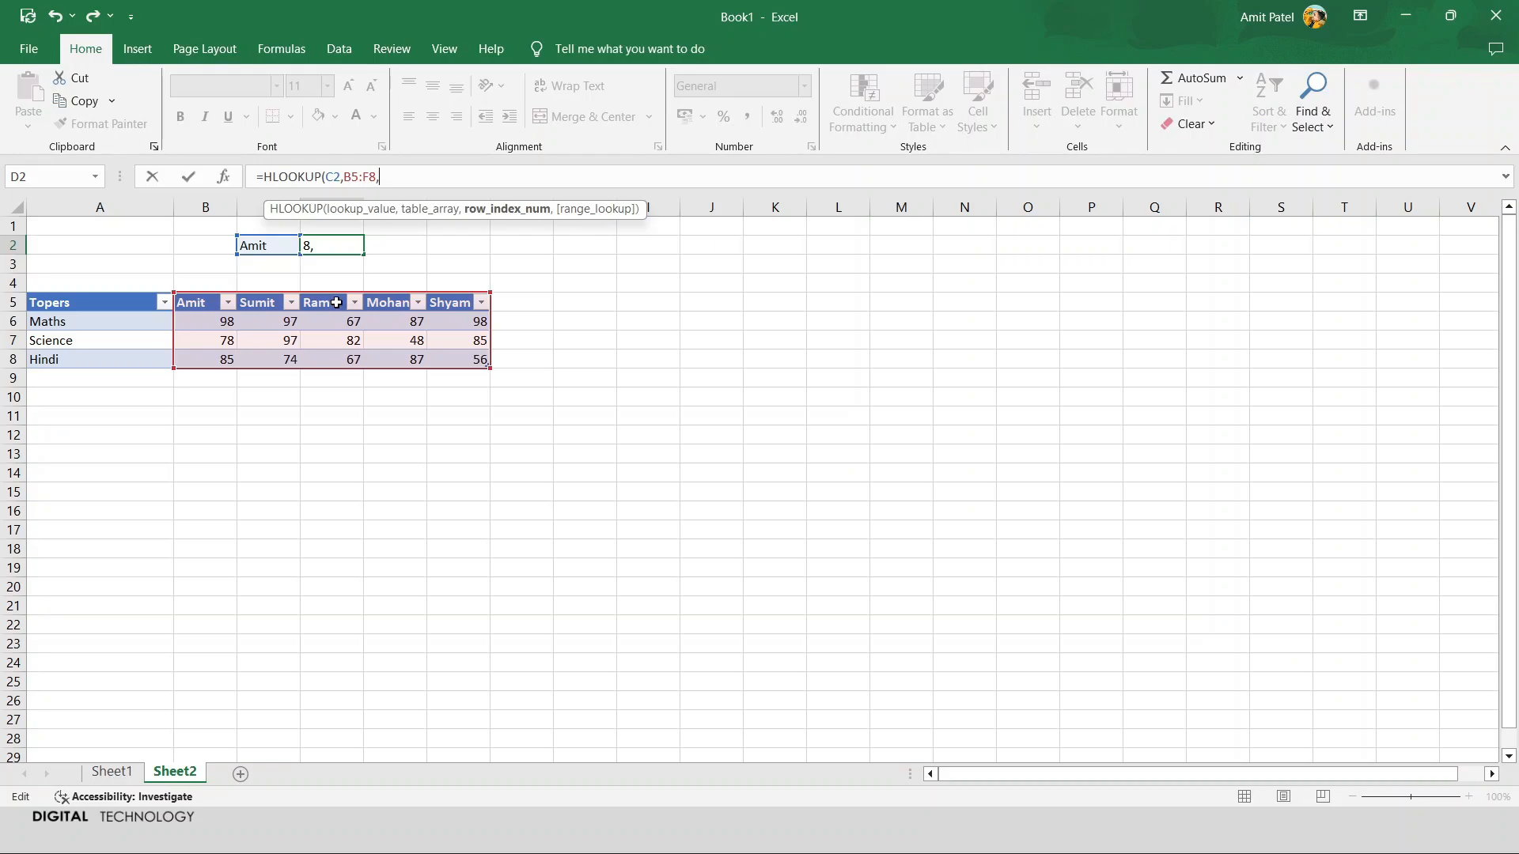
# - Complete the D2 formula with row index 3 and 0 for an exact match
pyautogui.click(340, 246)
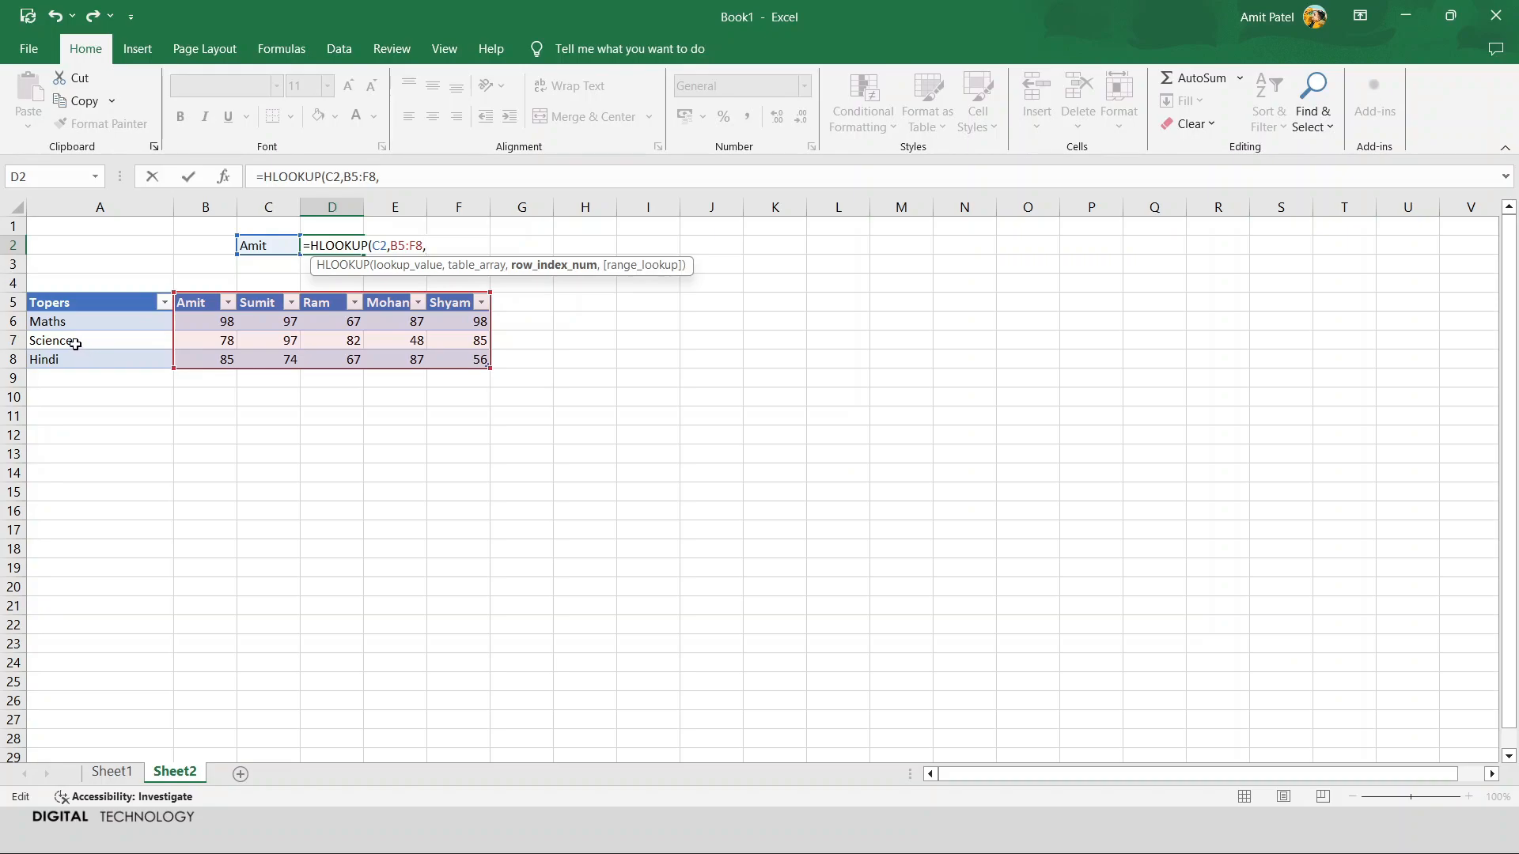
pyautogui.write('3,0')
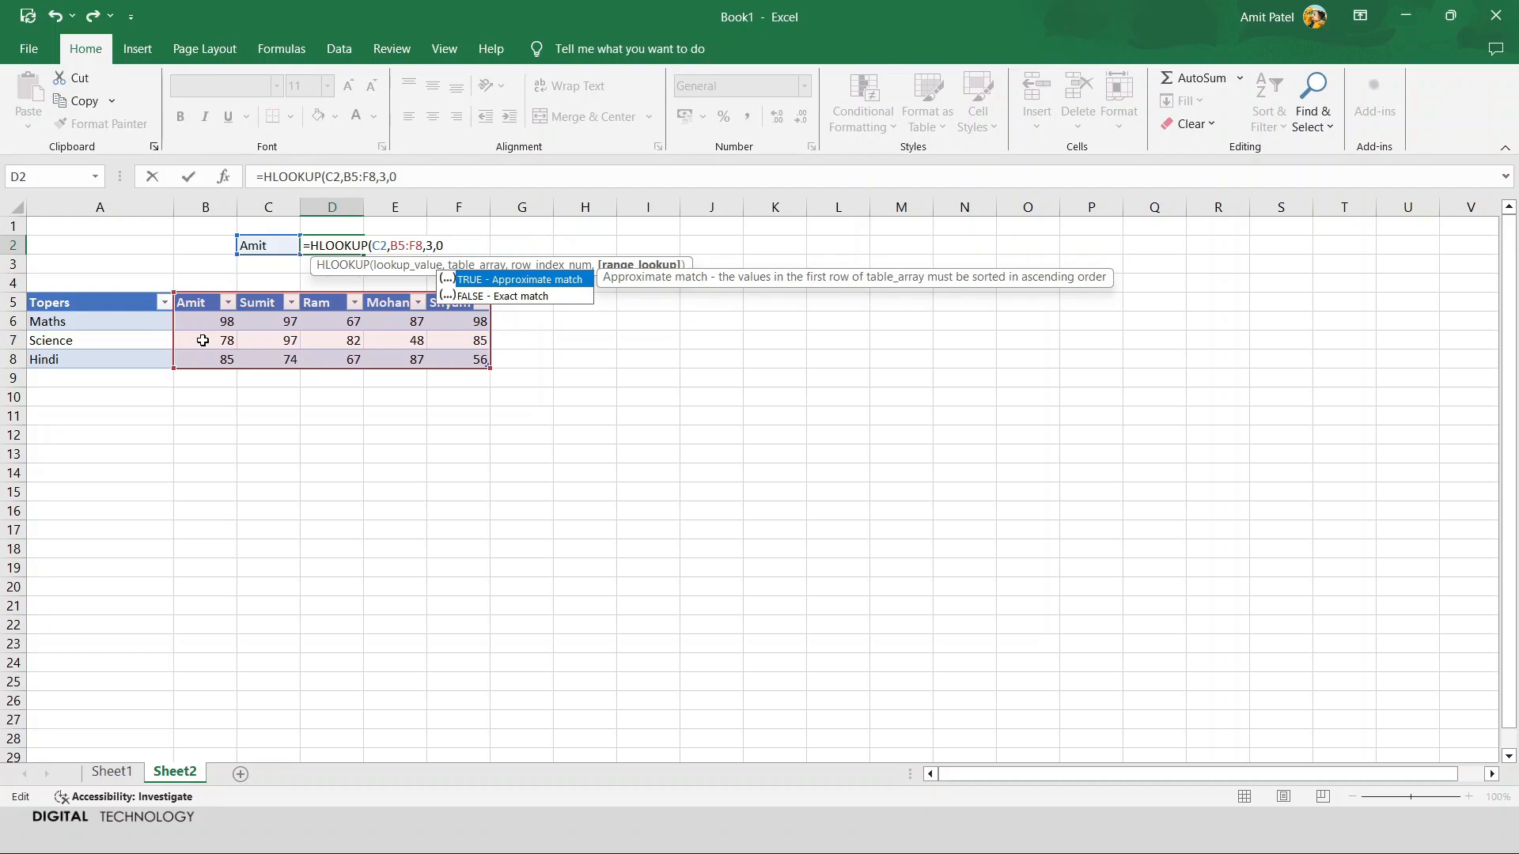
pyautogui.write(')')
pyautogui.press('Return')
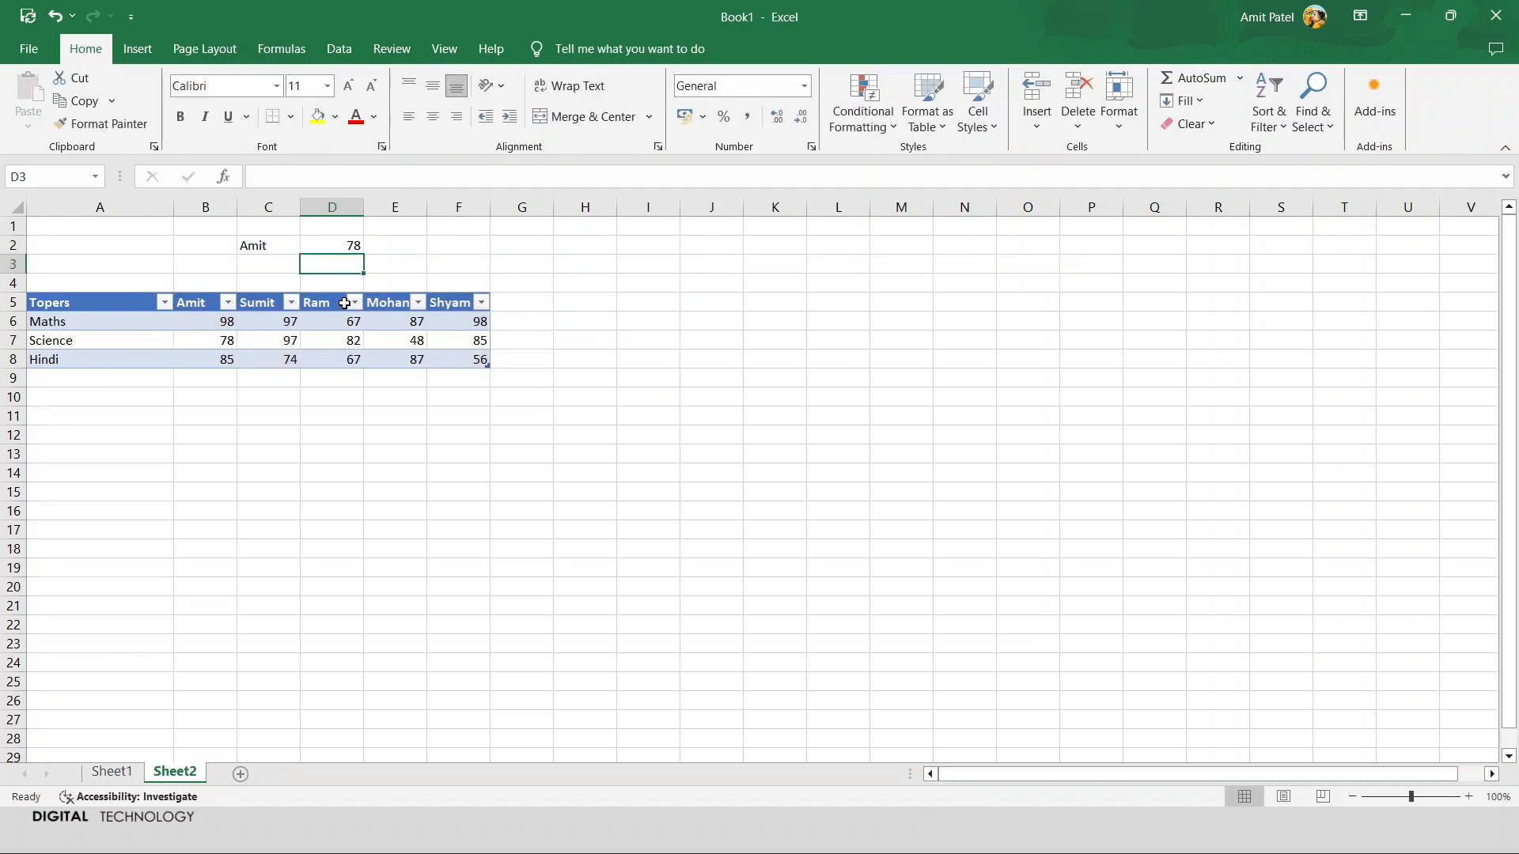
# - Change the row index in the D2 HLOOKUP formula to 4 for the Hindi marks
pyautogui.click(340, 245)
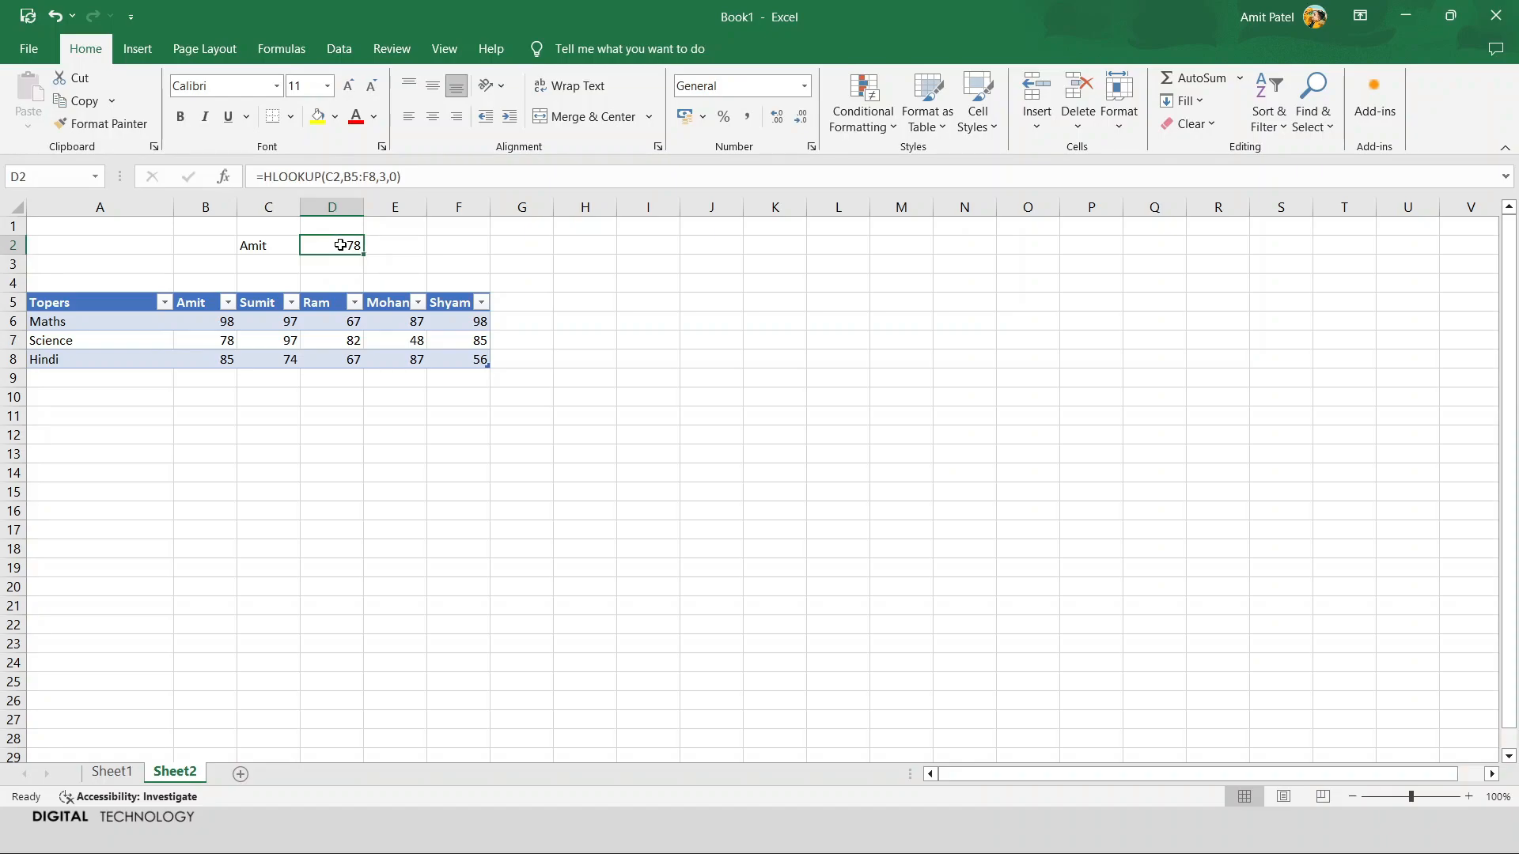
pyautogui.click(386, 176)
pyautogui.press('BackSpace')
pyautogui.write('4')
pyautogui.press('Return')
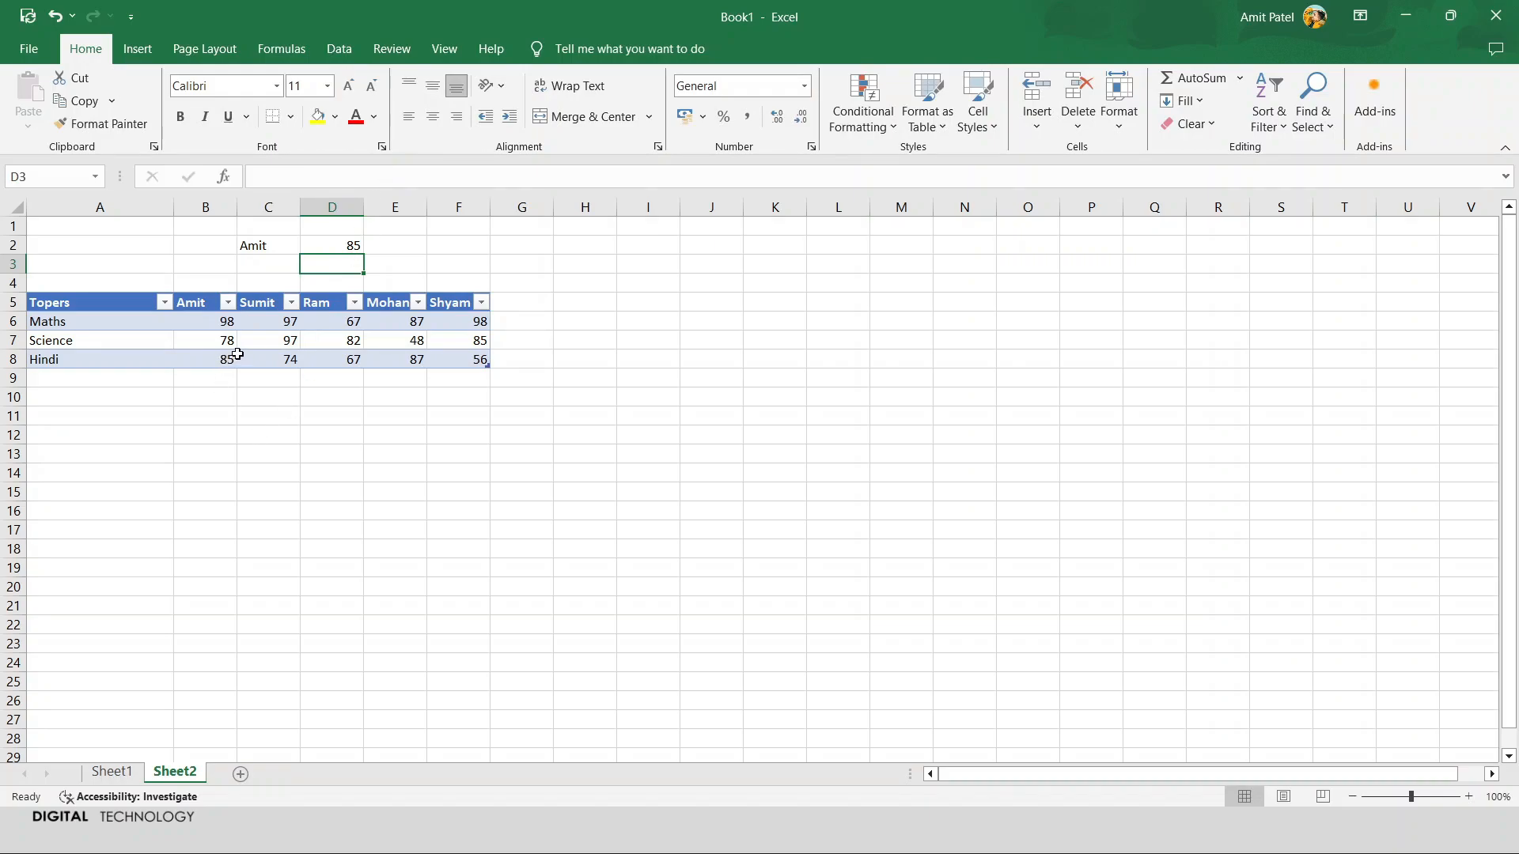
# - Change the row index in the D2 HLOOKUP formula to 1 for the header row
pyautogui.click(346, 245)
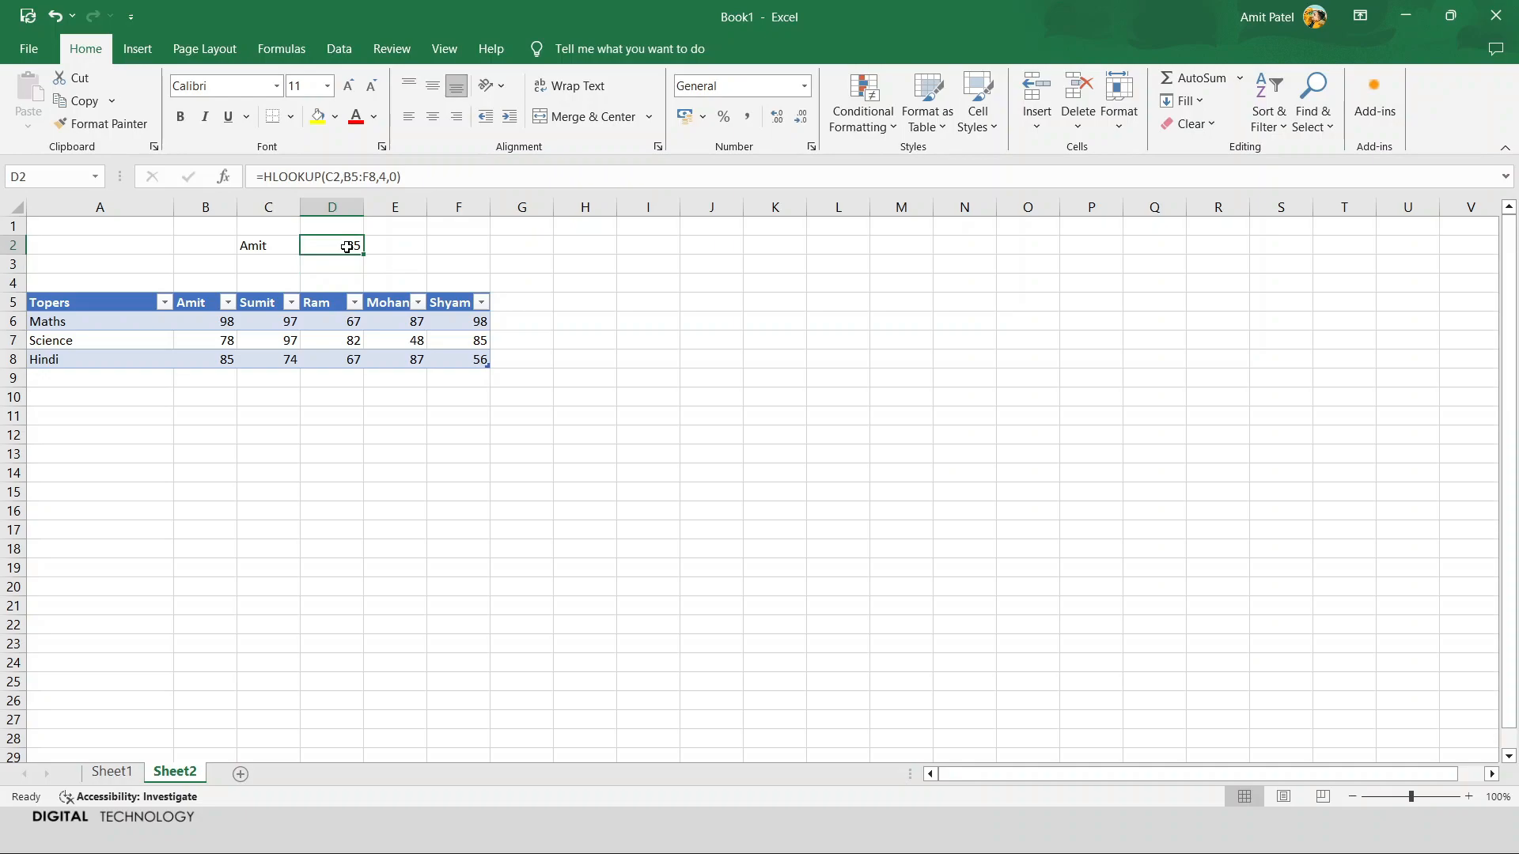
pyautogui.click(389, 176)
pyautogui.press('BackSpace')
pyautogui.write('1')
pyautogui.press('Return')
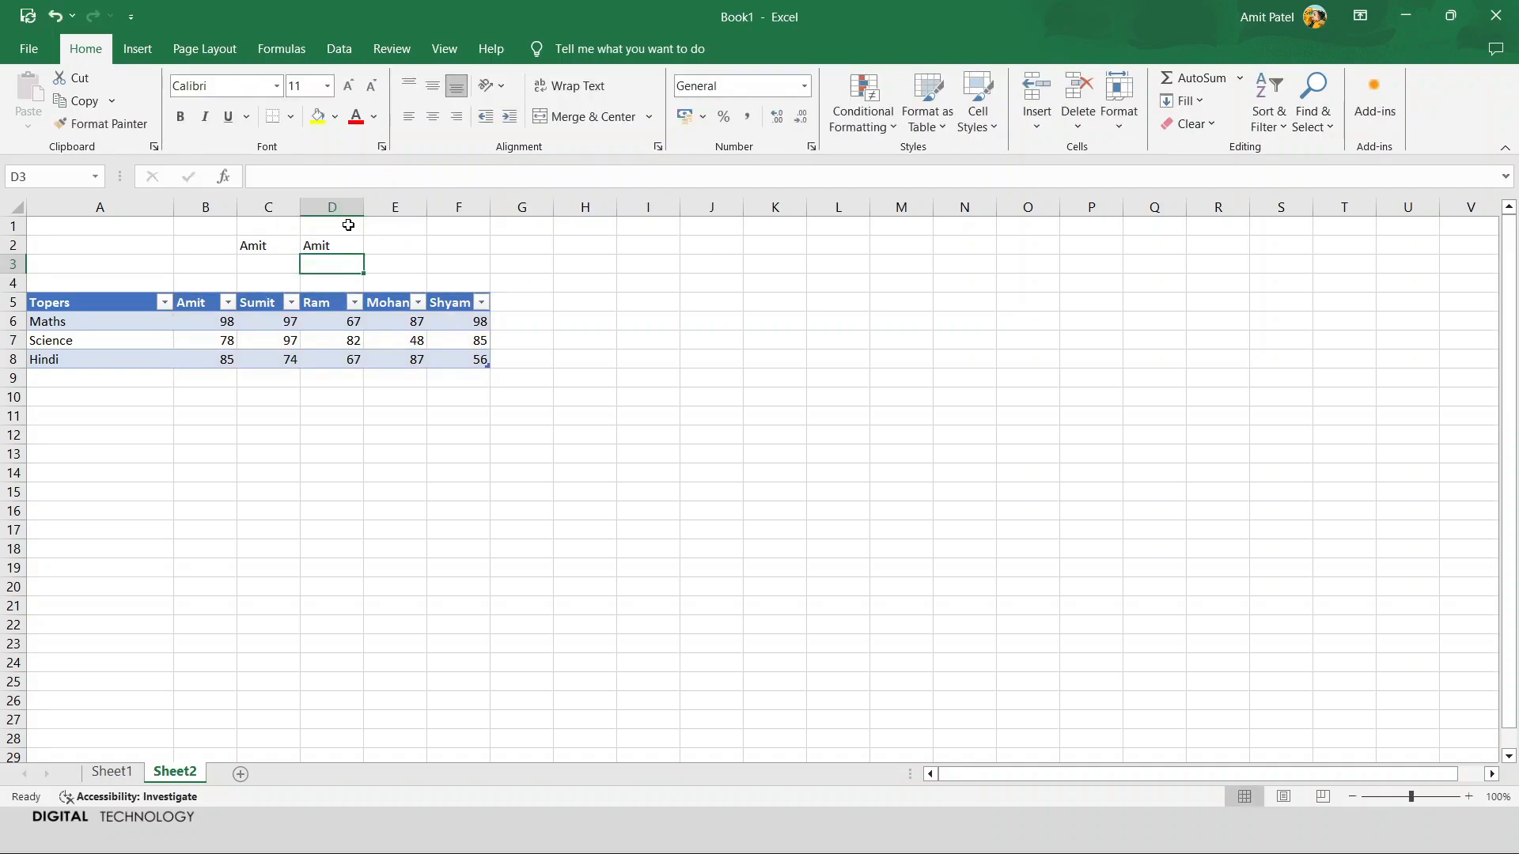
# - Set the row index in the D2 HLOOKUP formula to 3 for the Science marks
pyautogui.click(330, 244)
pyautogui.click(386, 177)
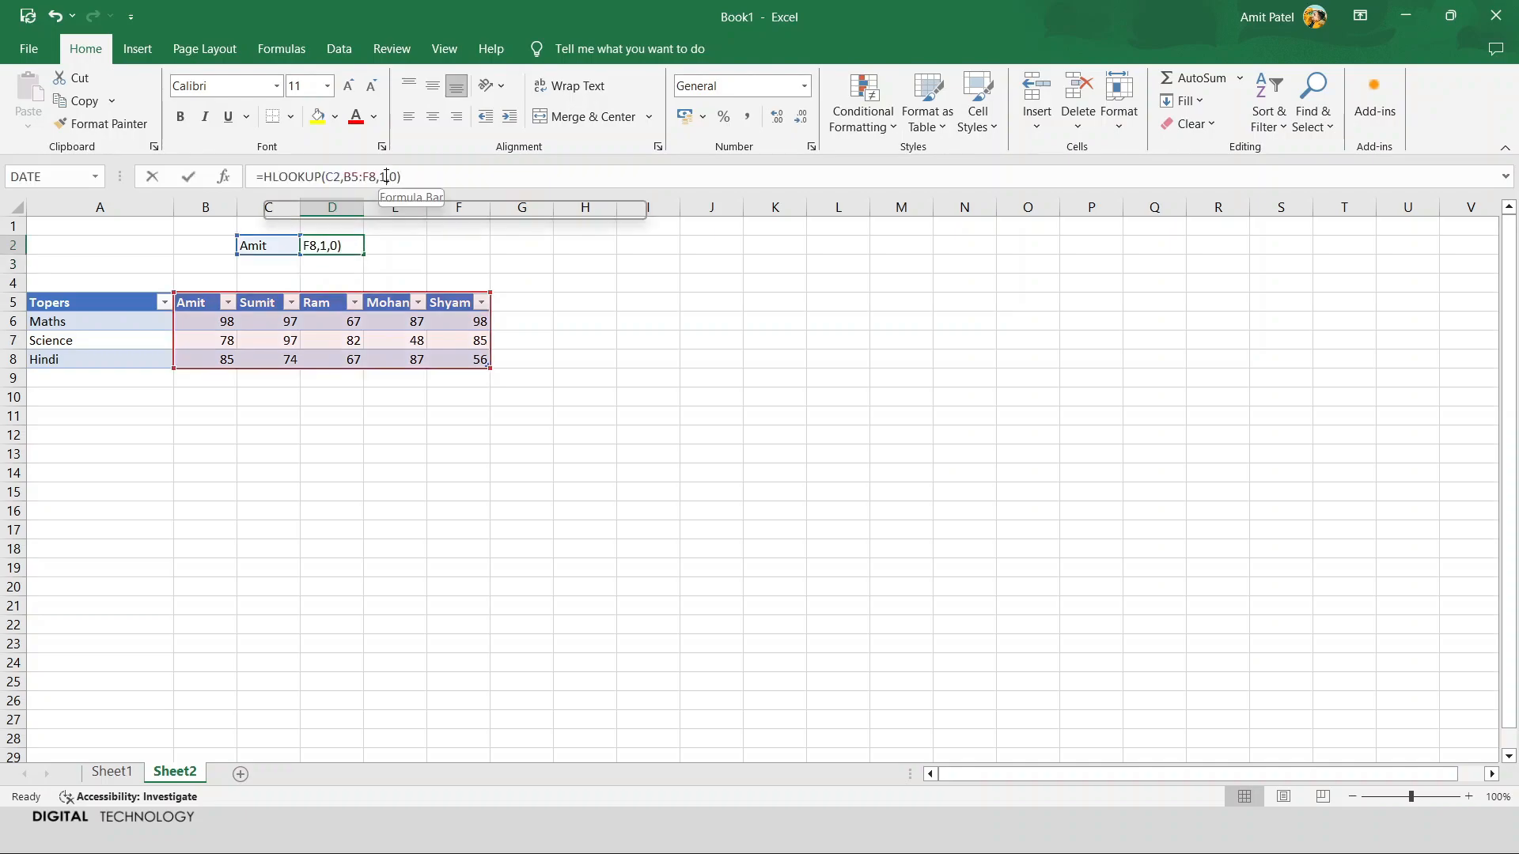
pyautogui.press('BackSpace')
pyautogui.write('3')
pyautogui.press('Return')
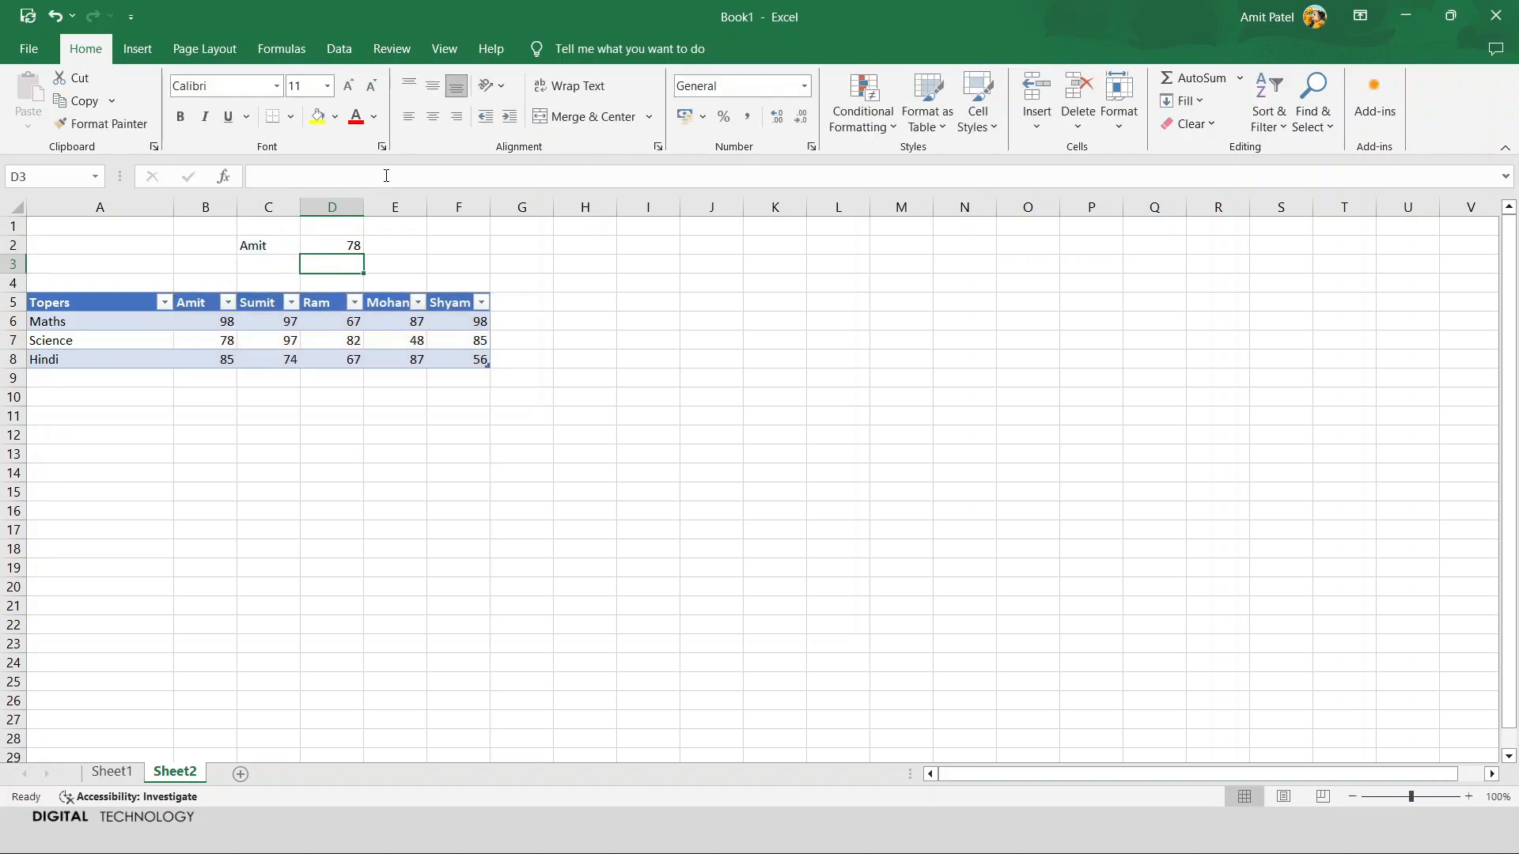
# - Replace the lookup name in C2 with the second student's name from the table header
pyautogui.click(263, 239)
pyautogui.doubleClick(264, 240)
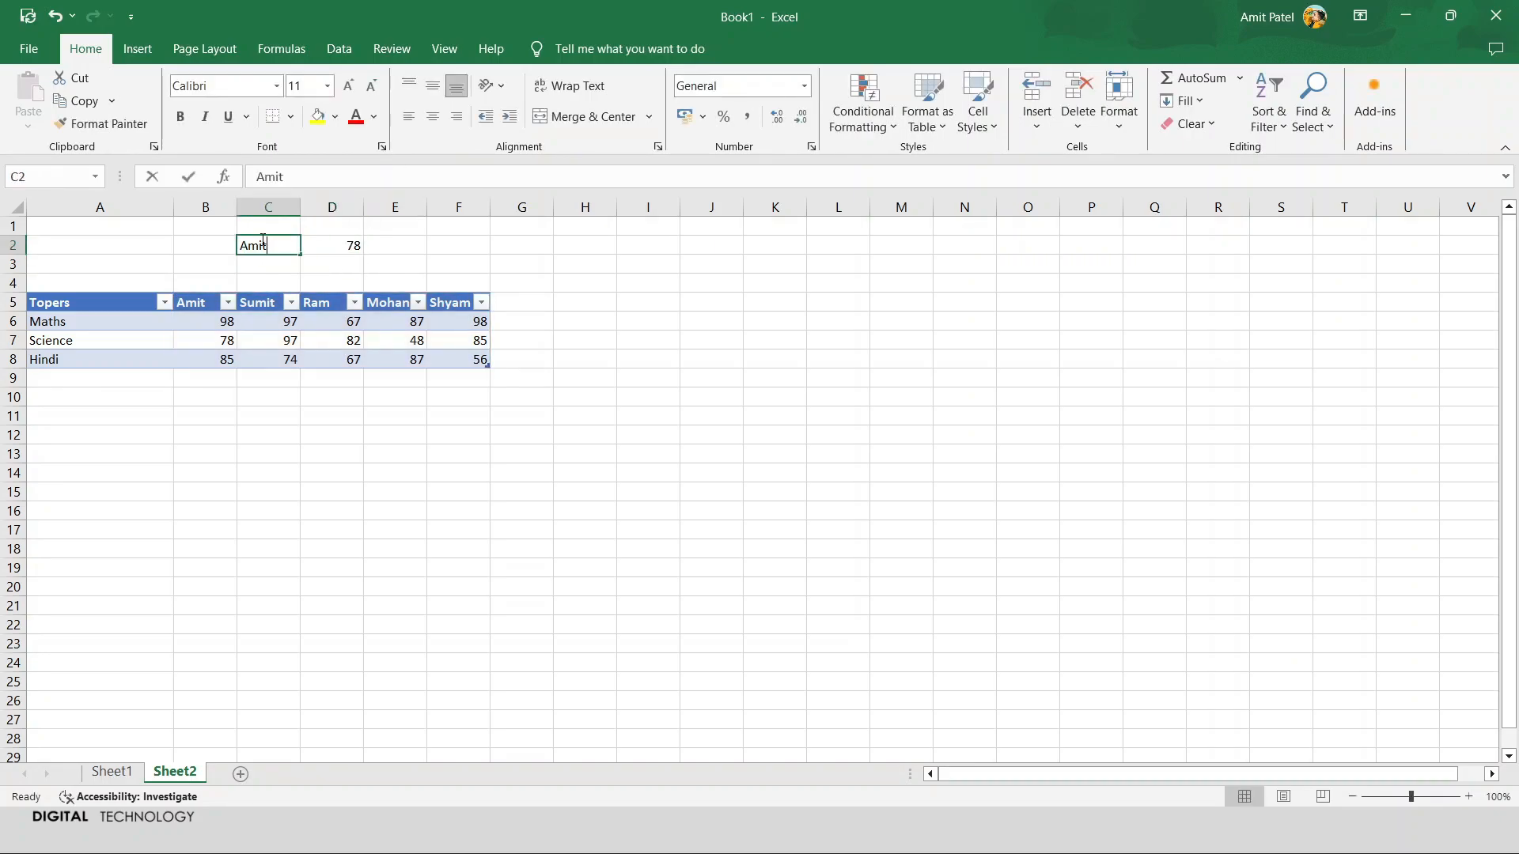
pyautogui.doubleClick(264, 240)
pyautogui.press('BackSpace')
pyautogui.write('S')
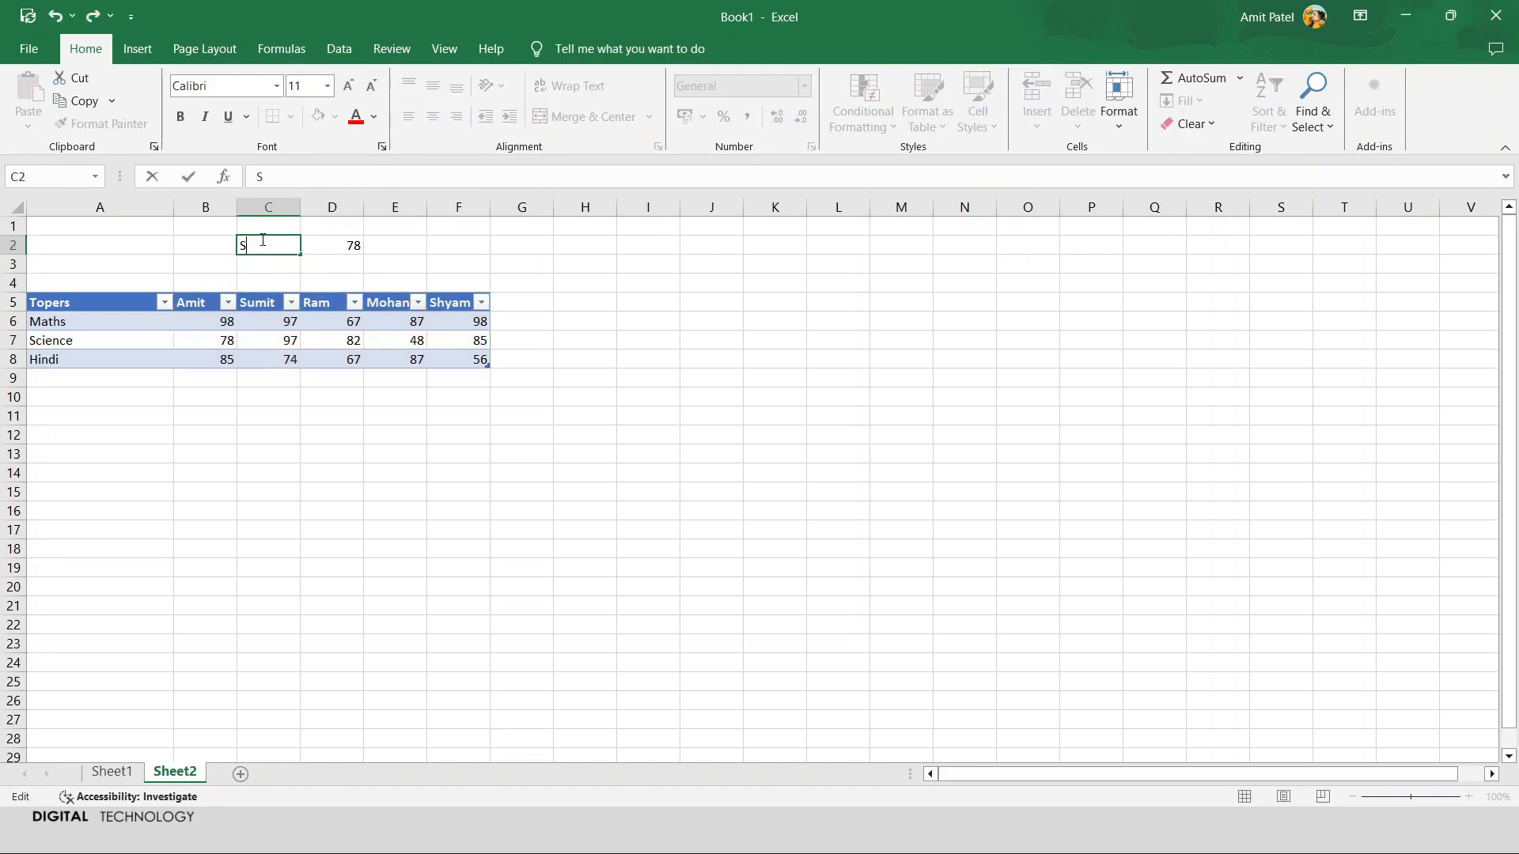
pyautogui.write('umit')
pyautogui.press('BackSpace')
pyautogui.press('BackSpace')
pyautogui.write('it')
pyautogui.press('Return')
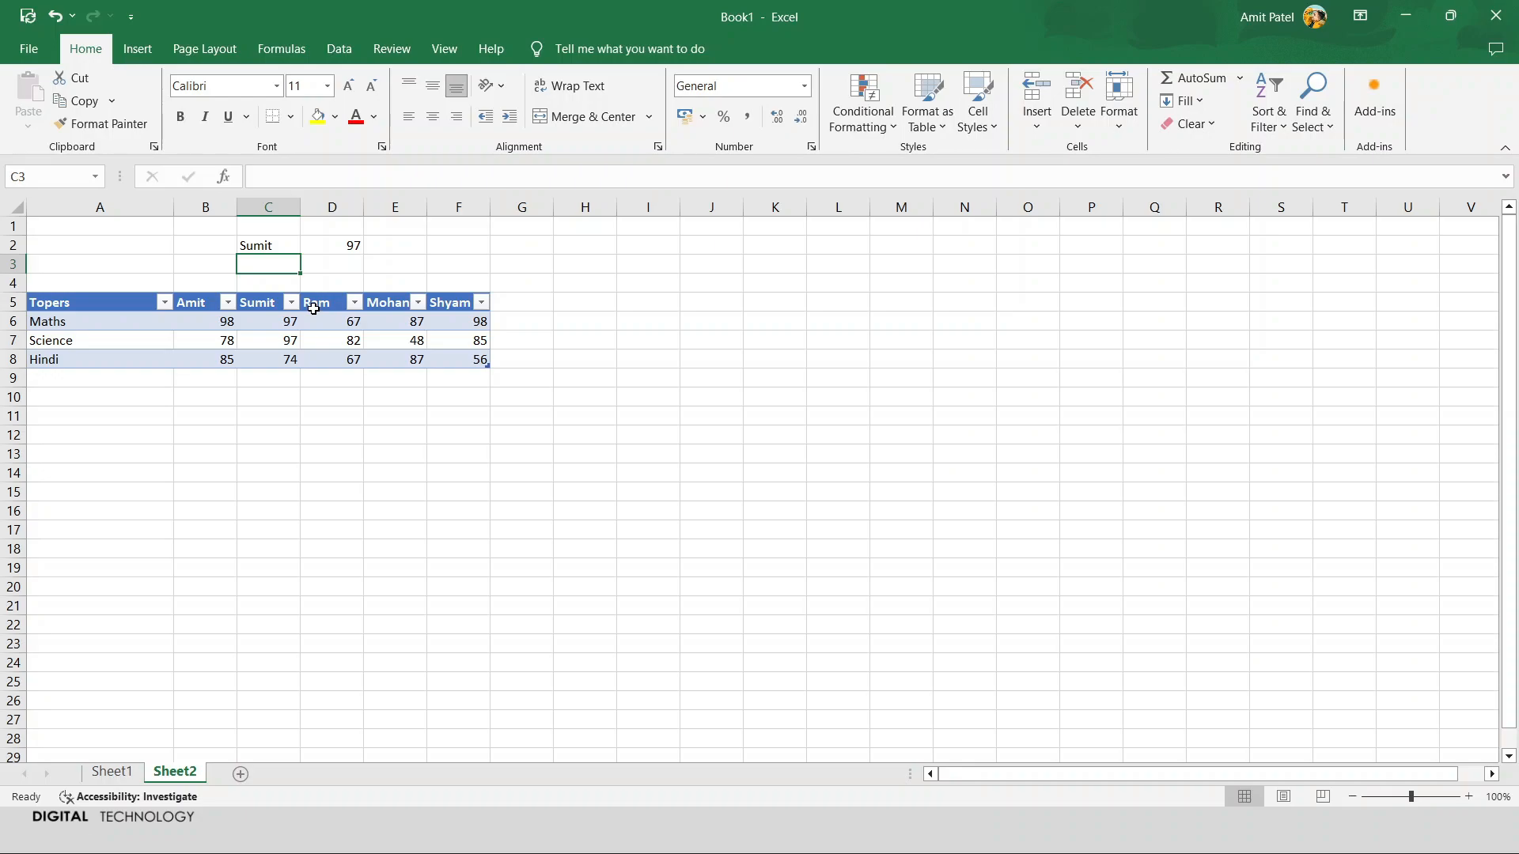
# - Enter the subject "scince" in M8 and the first student's name from the table header in N8
pyautogui.click(315, 246)
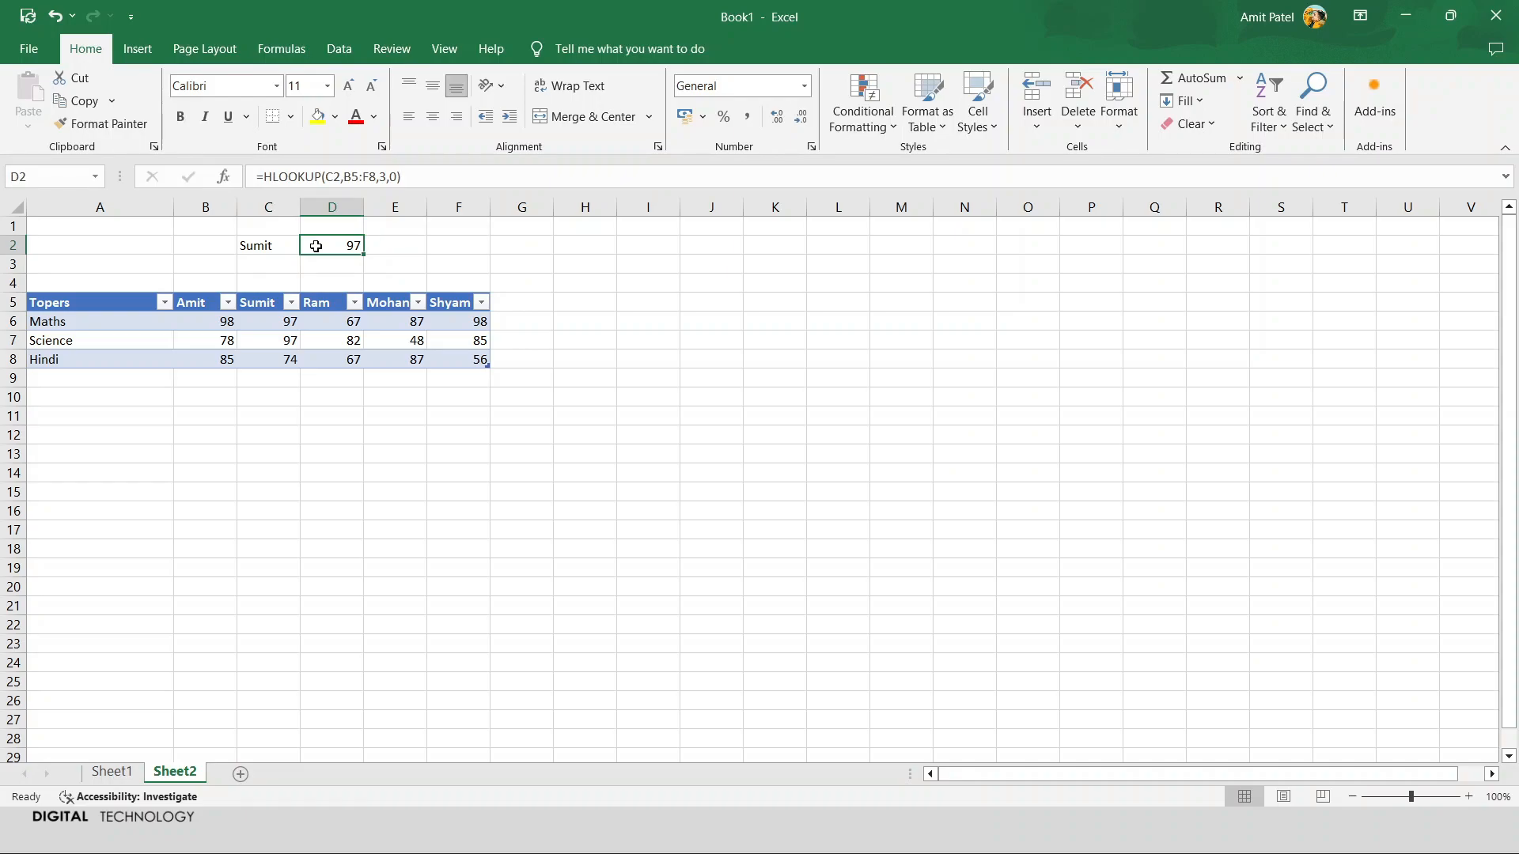
pyautogui.click(887, 351)
pyautogui.write('scince')
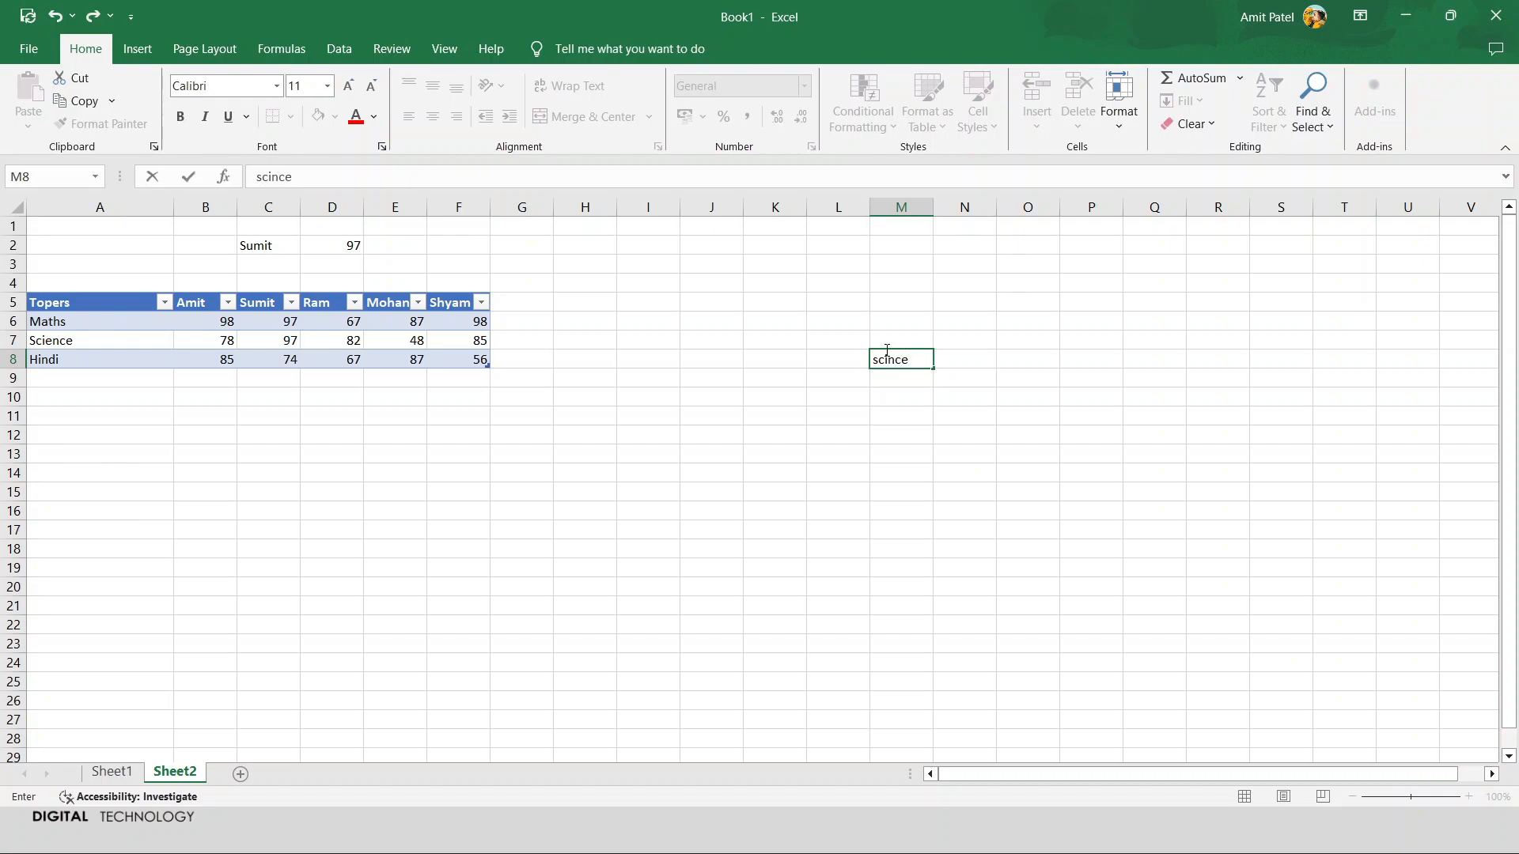
pyautogui.click(948, 359)
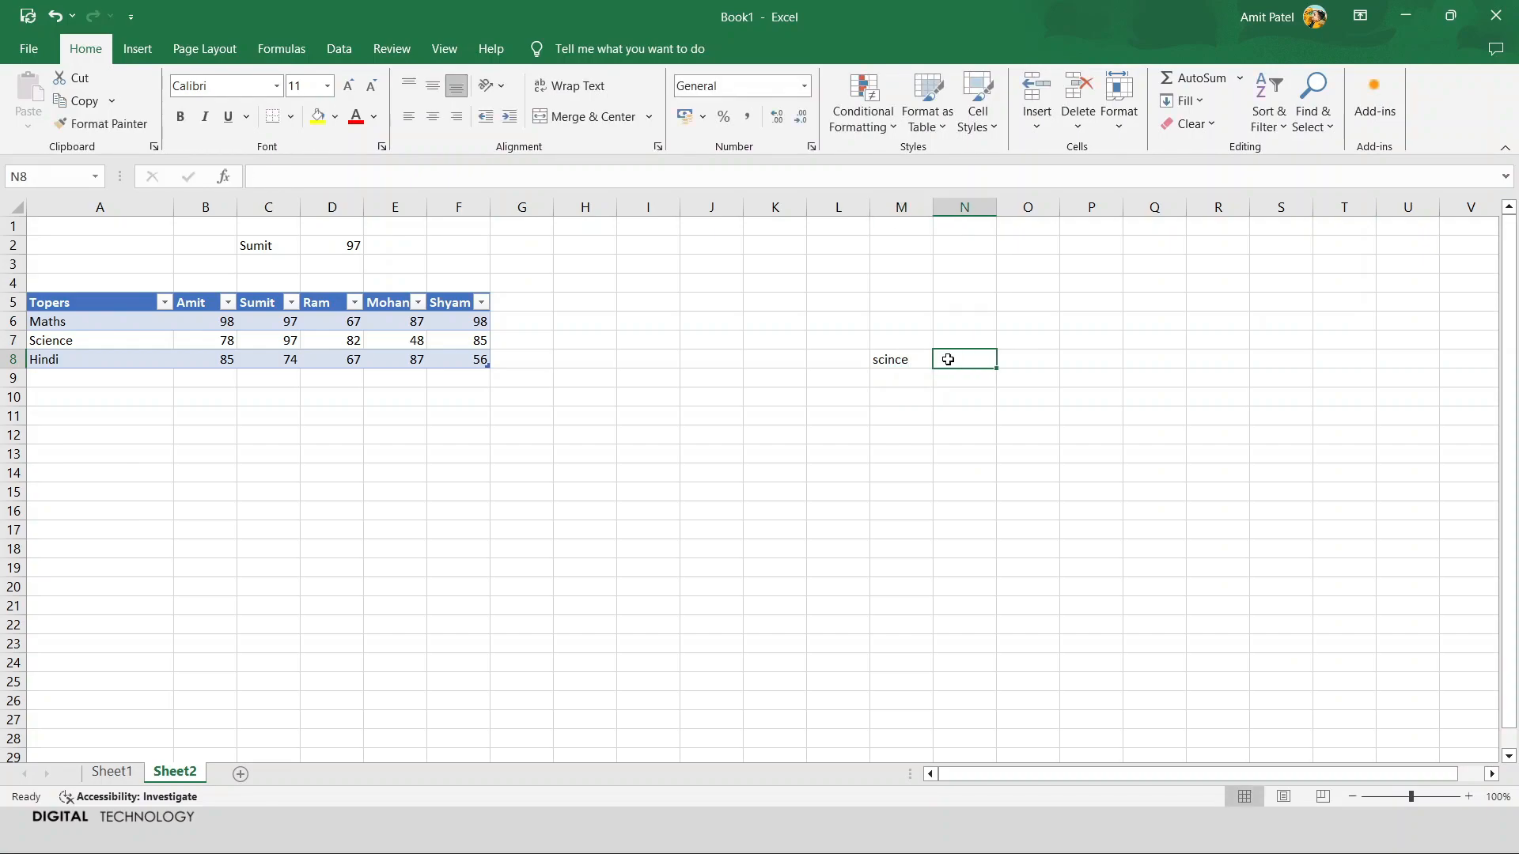
pyautogui.write('Amit')
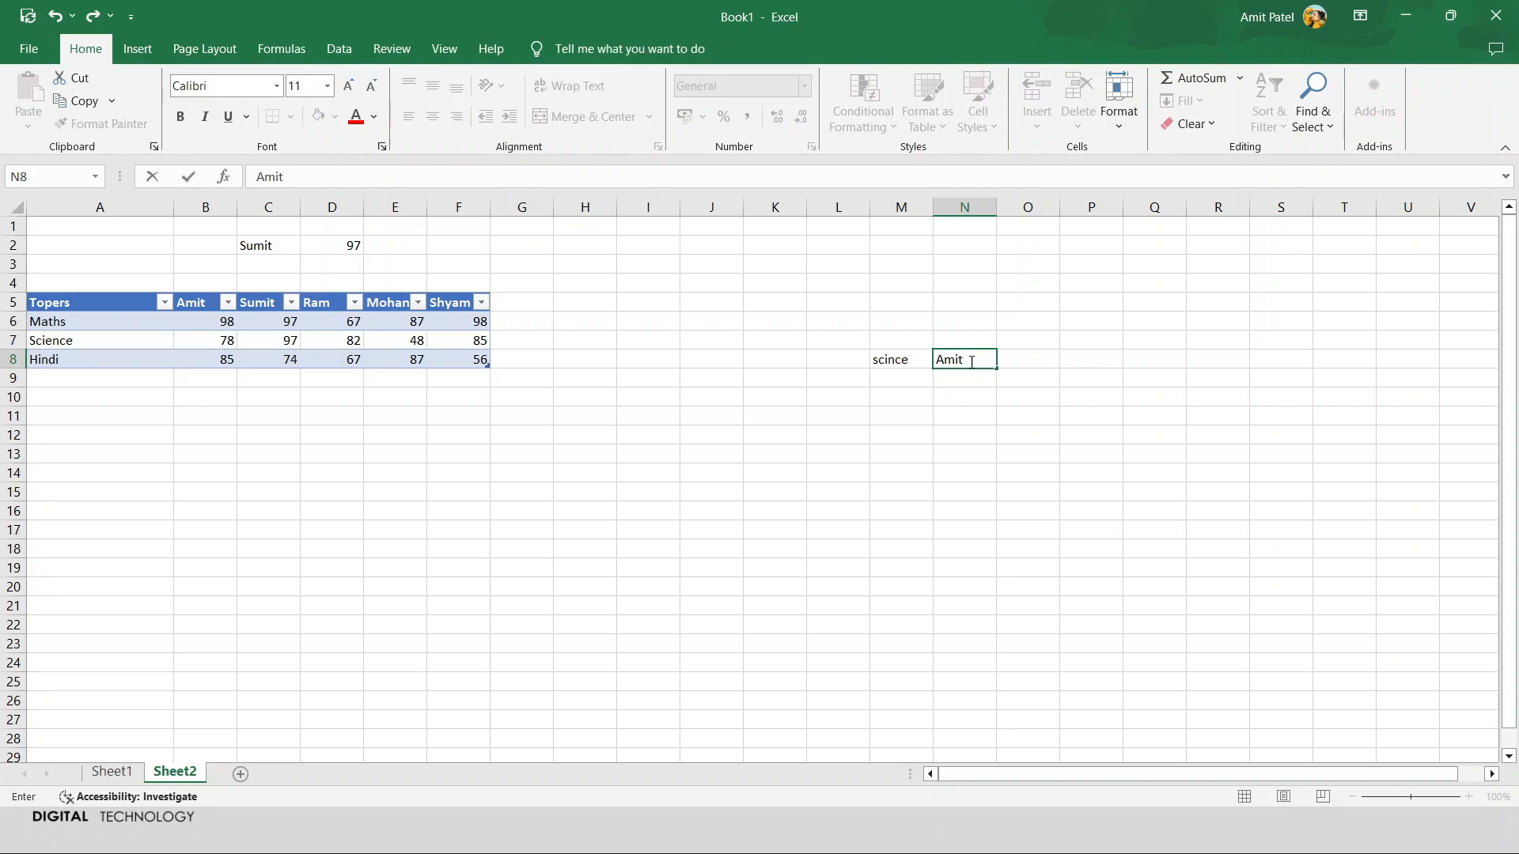
pyautogui.click(1005, 362)
# - Copy the full HLOOKUP formula text from cell D2
pyautogui.click(352, 248)
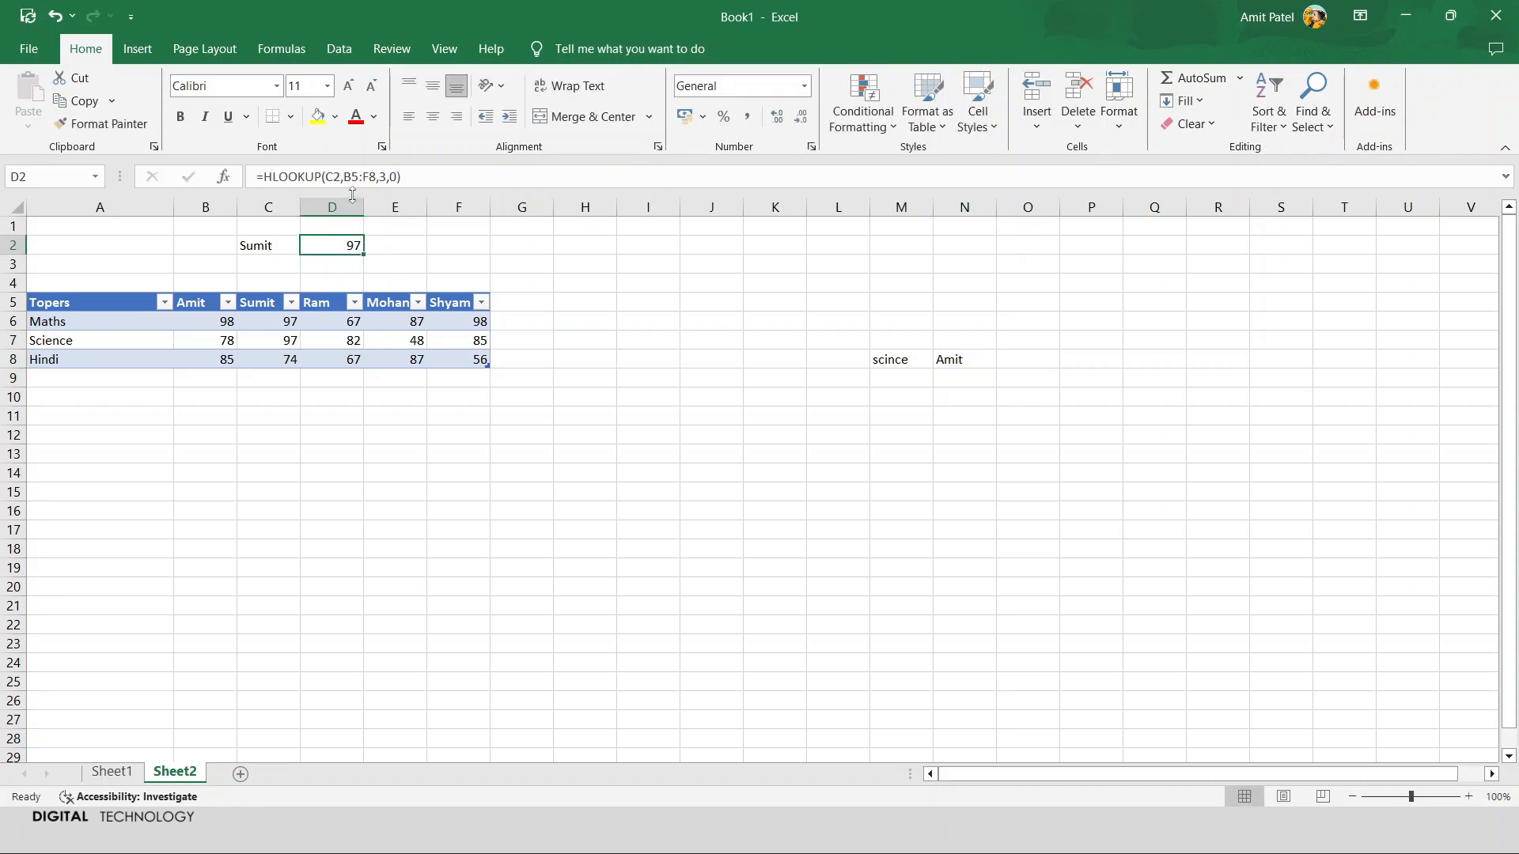
pyautogui.click(353, 178)
pyautogui.hotkey('ctrl', 'a')
pyautogui.hotkey('ctrl', 'c')
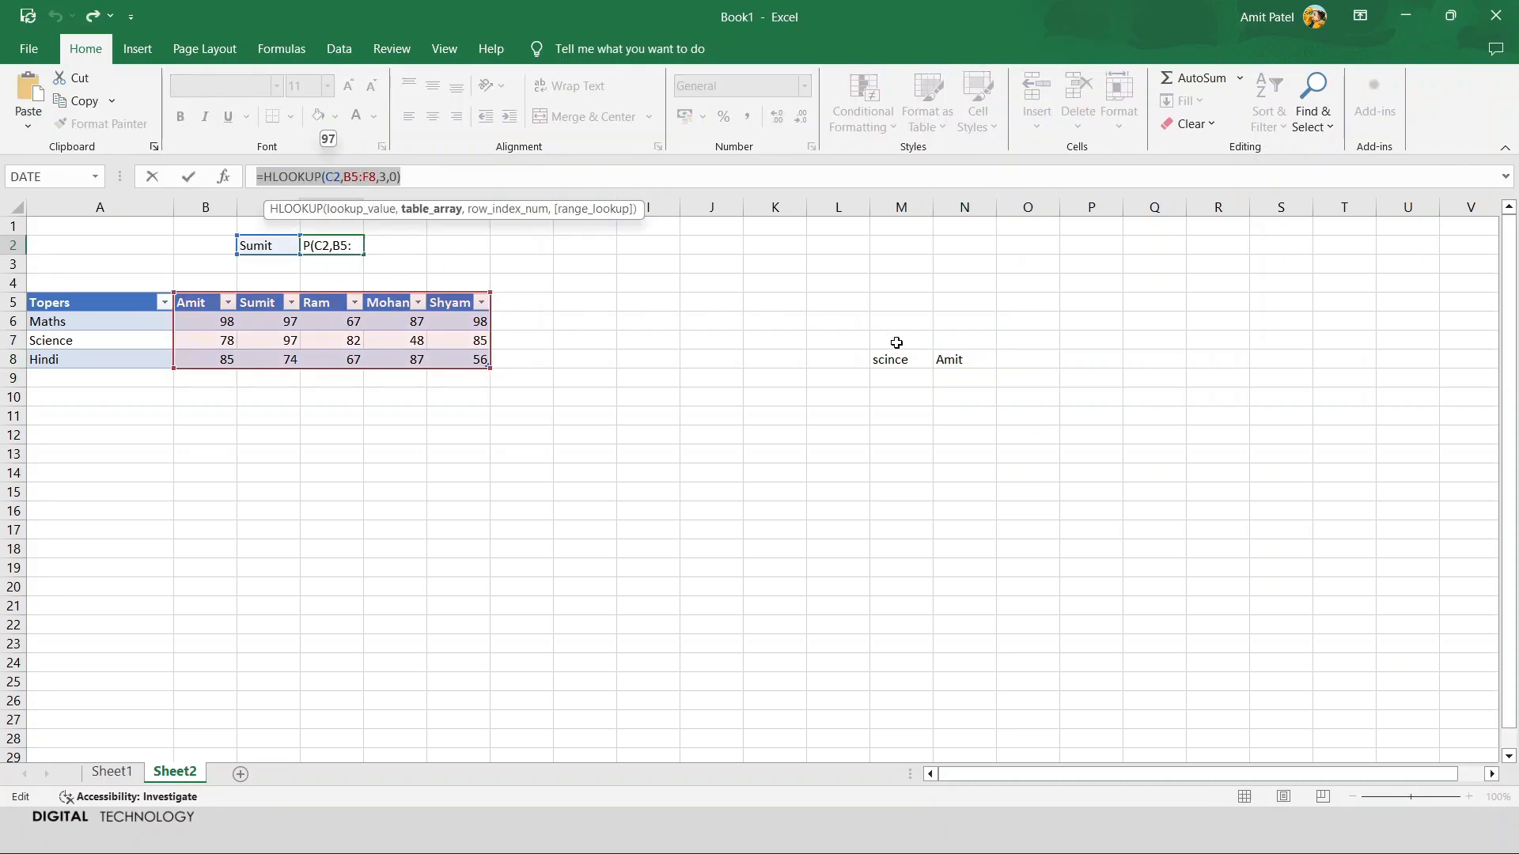
# - Try to paste the copied formula into O8 while D2 is still being edited
pyautogui.write('=')
pyautogui.click(999, 358)
pyautogui.hotkey('ctrl', 'v')
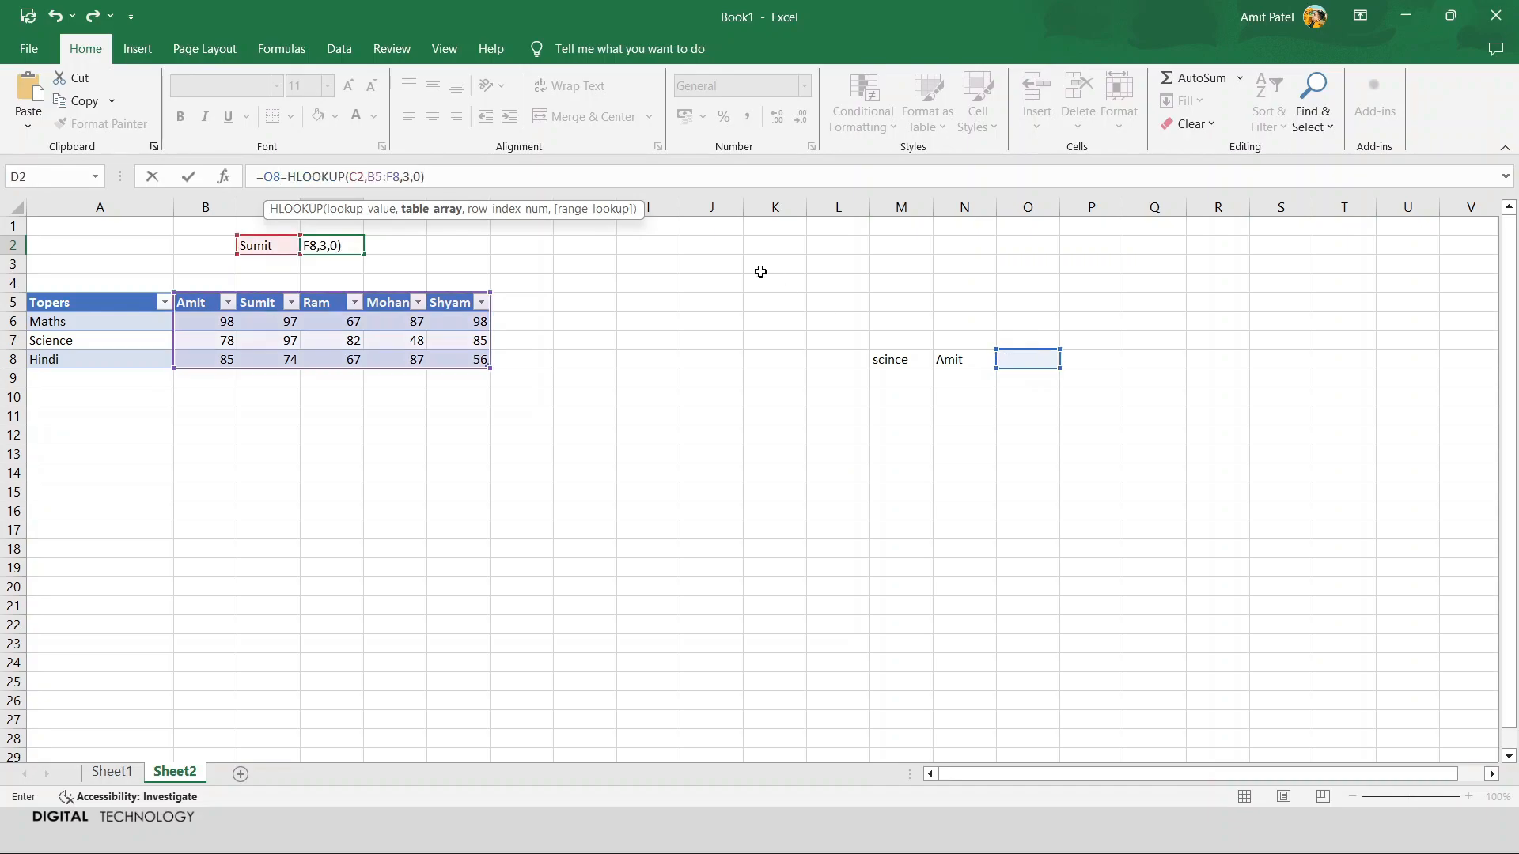
# - Paste the copied formula =HLOOKUP(C2,B5:F8,3,0) into cell O8
pyautogui.click(1019, 360)
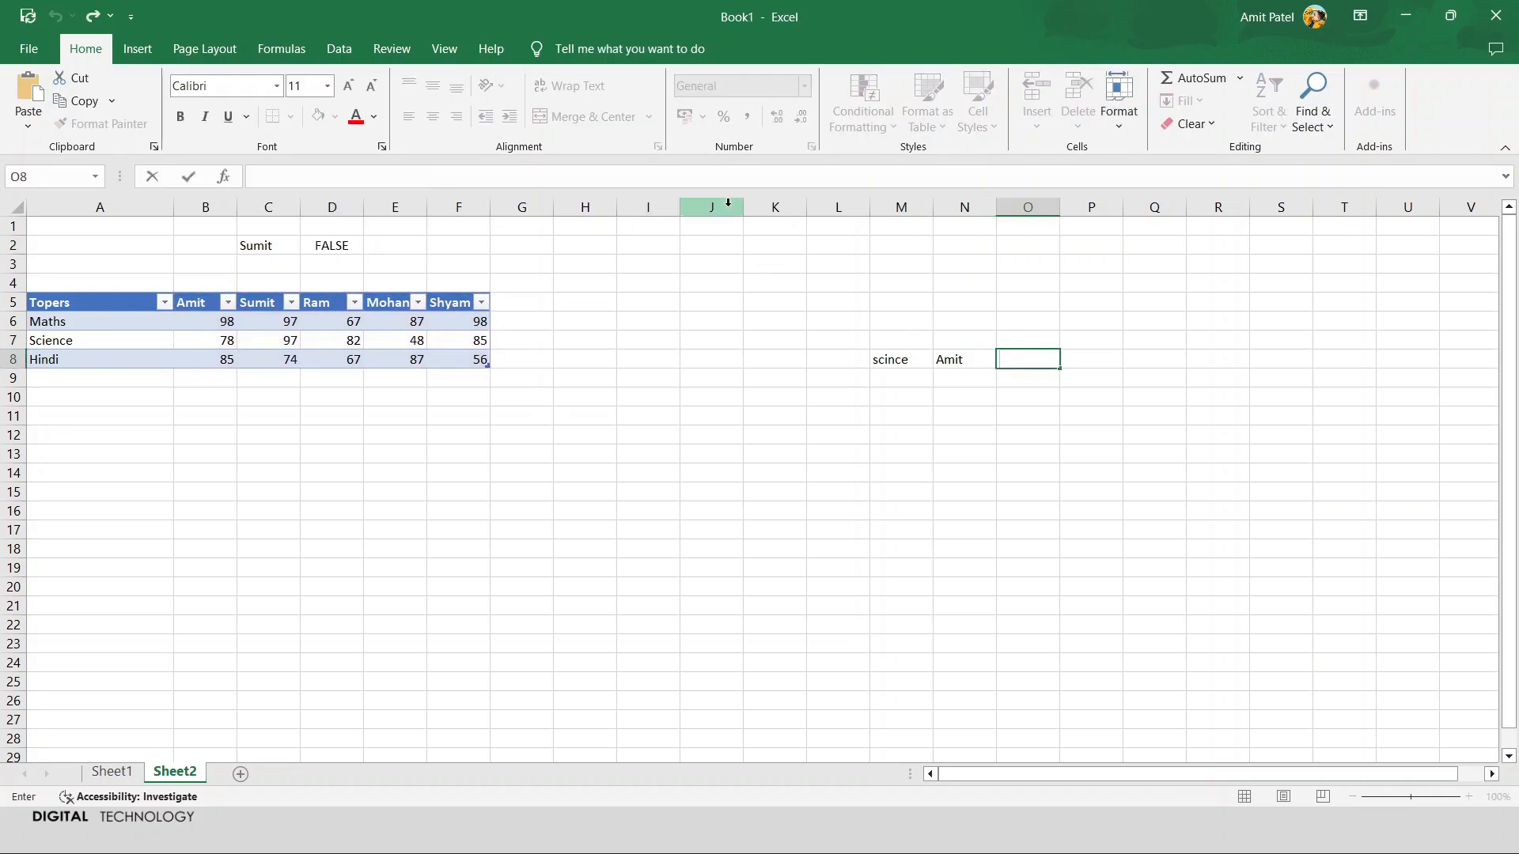
pyautogui.click(451, 172)
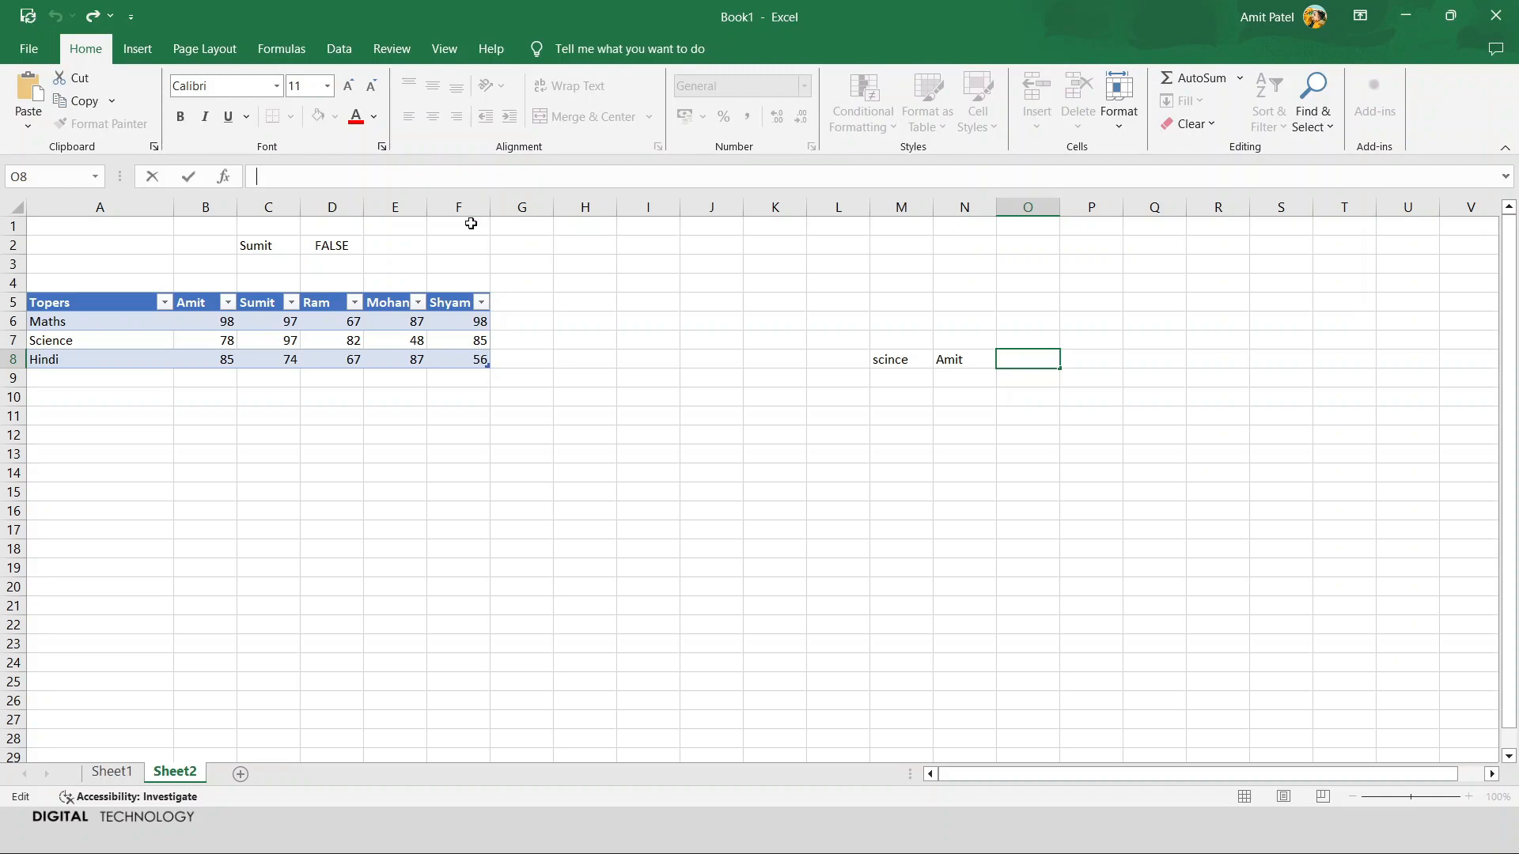
pyautogui.hotkey('ctrl', 'v')
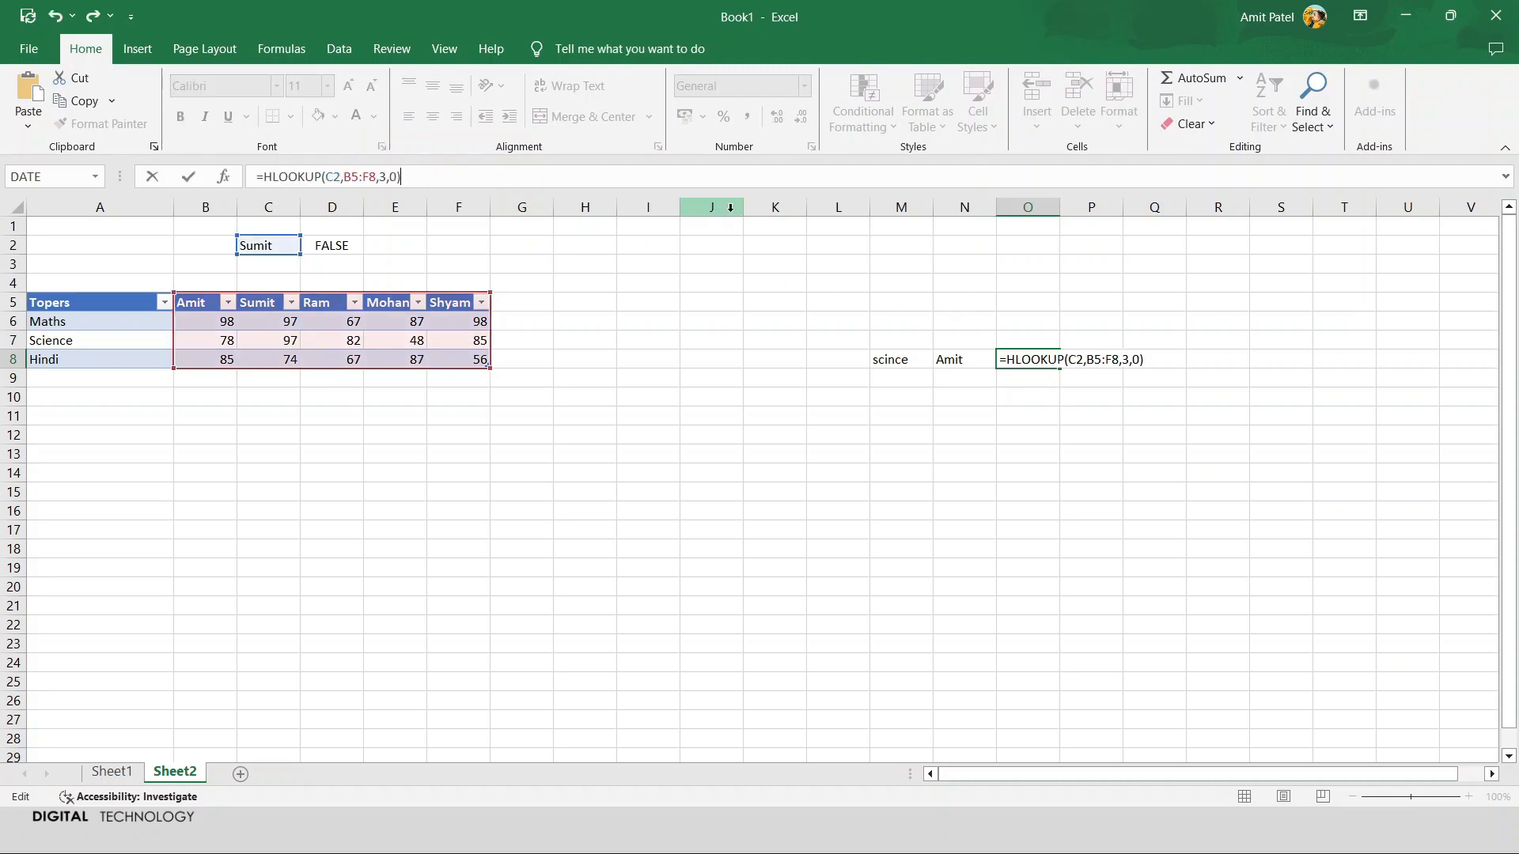
pyautogui.press('Return')
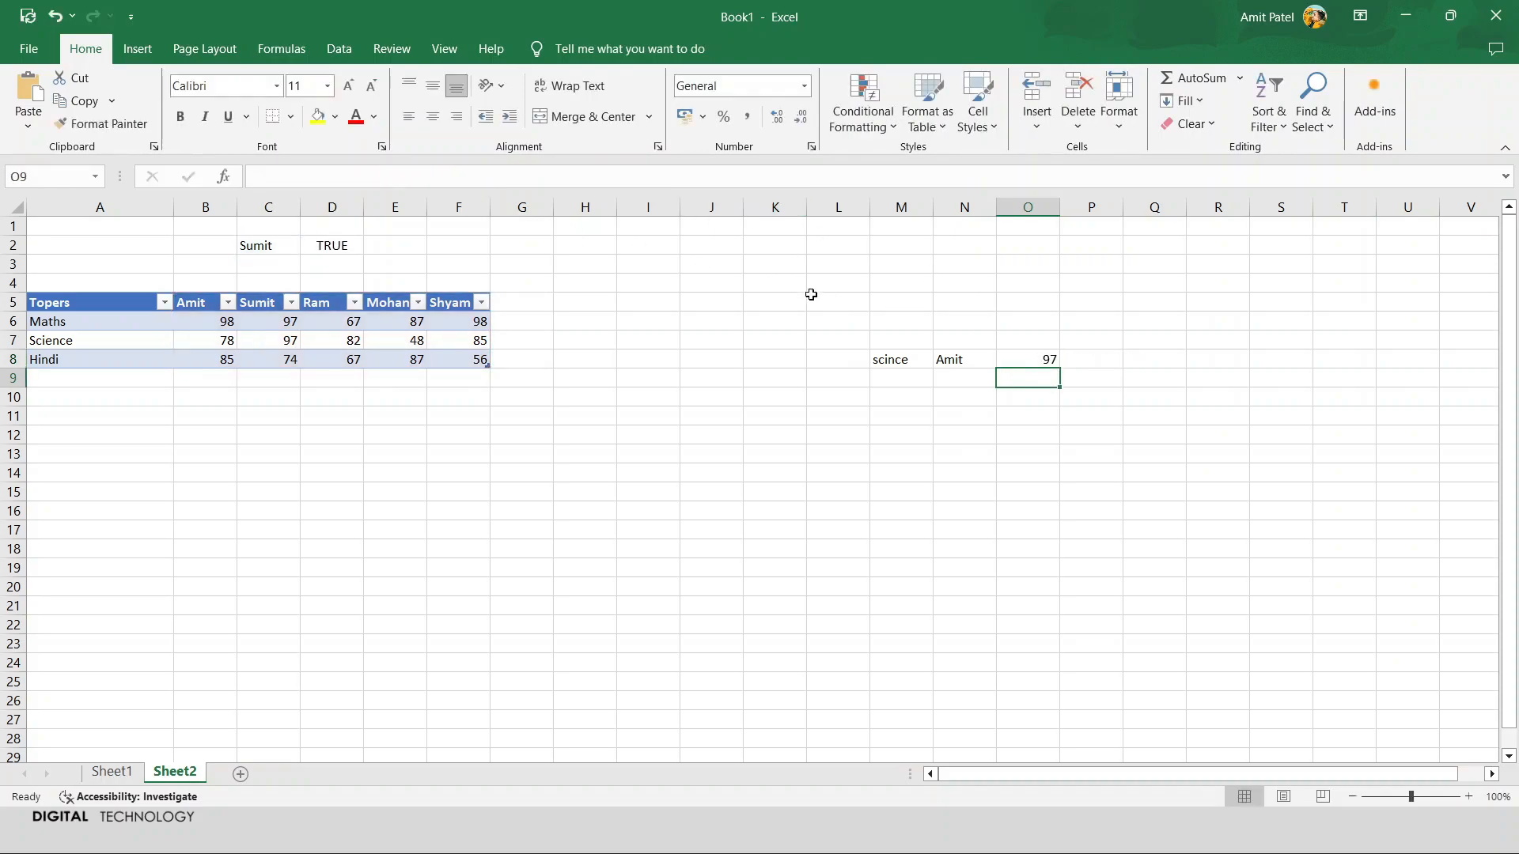
# - Change the lookup value in O8's HLOOKUP formula to the student name cell N8
pyautogui.click(1015, 361)
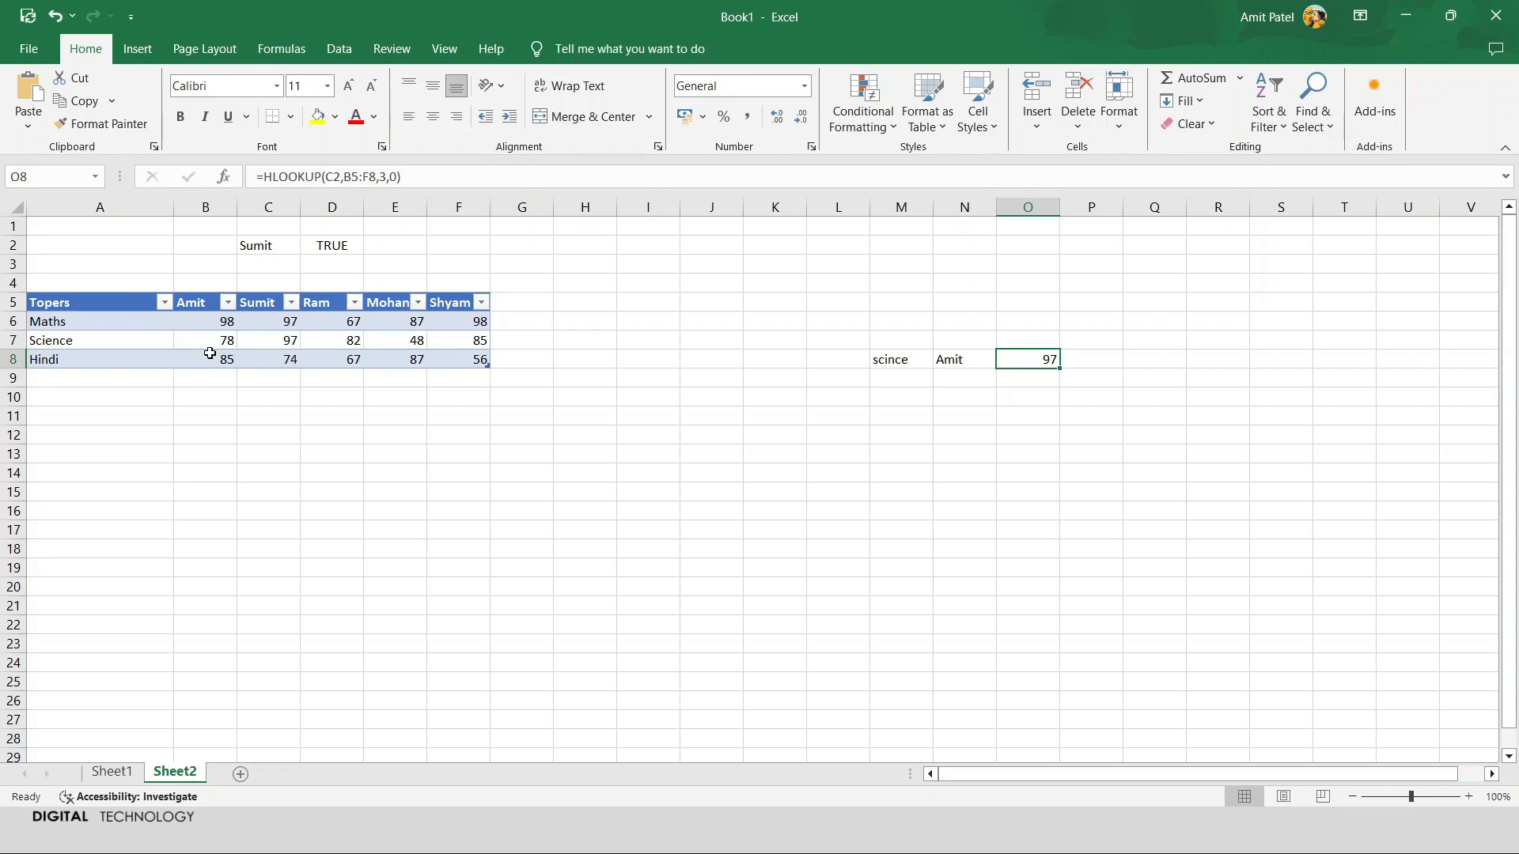
pyautogui.click(387, 176)
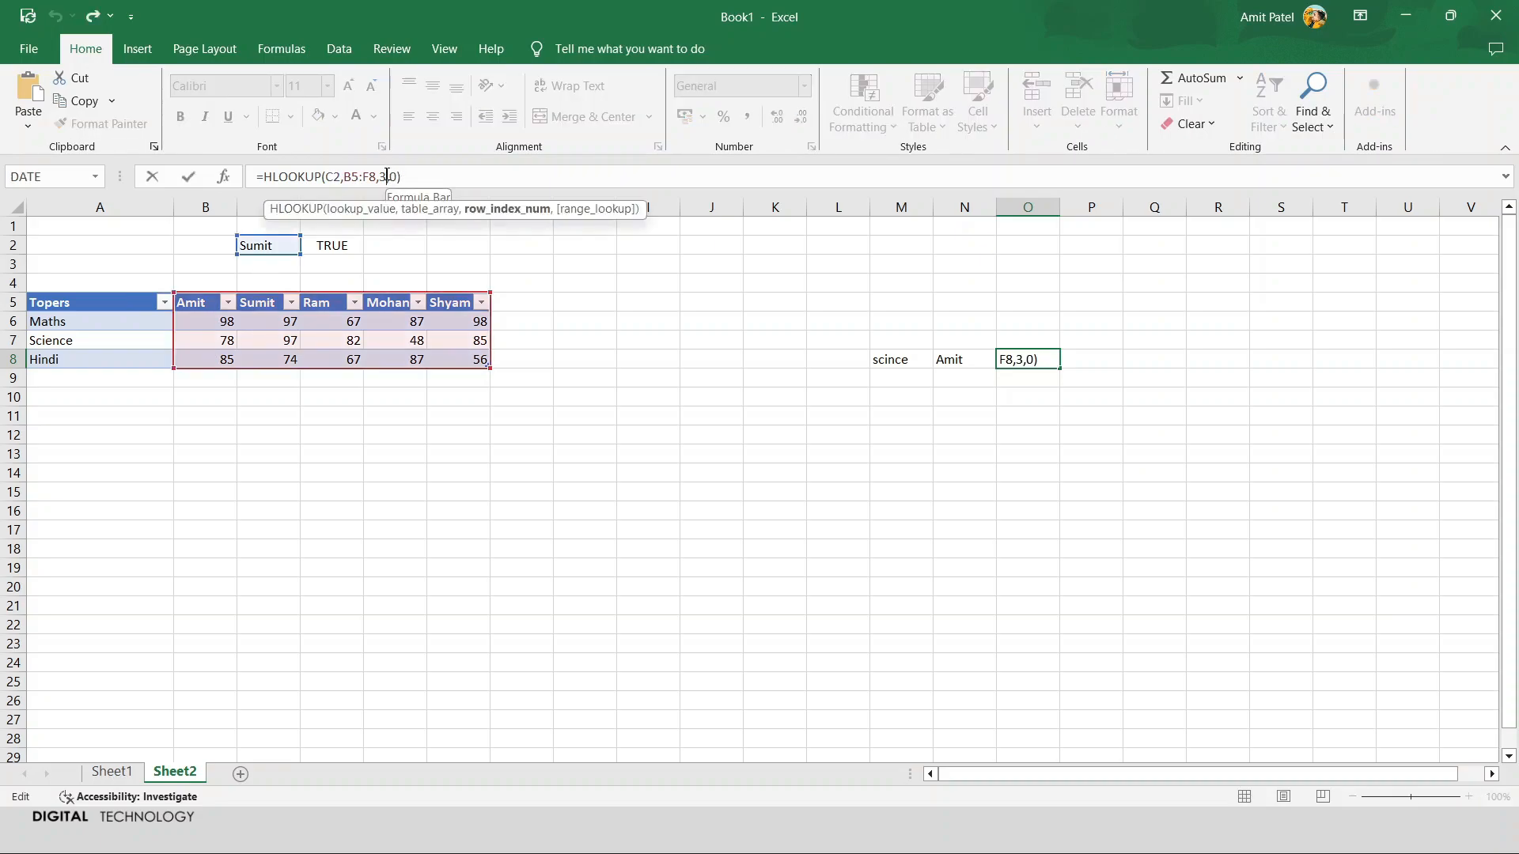
pyautogui.click(969, 360)
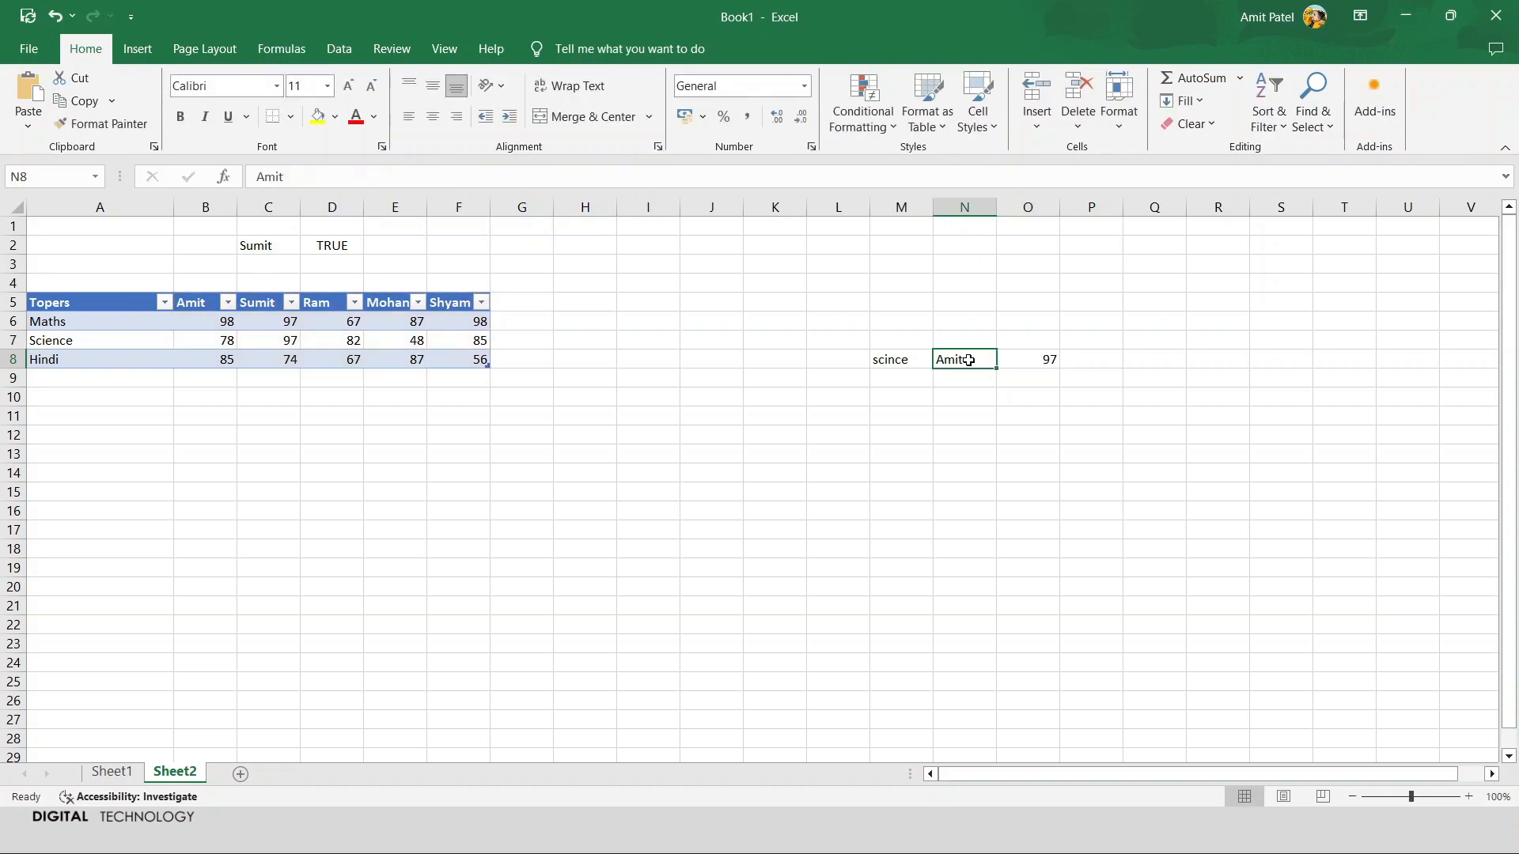
pyautogui.click(1031, 359)
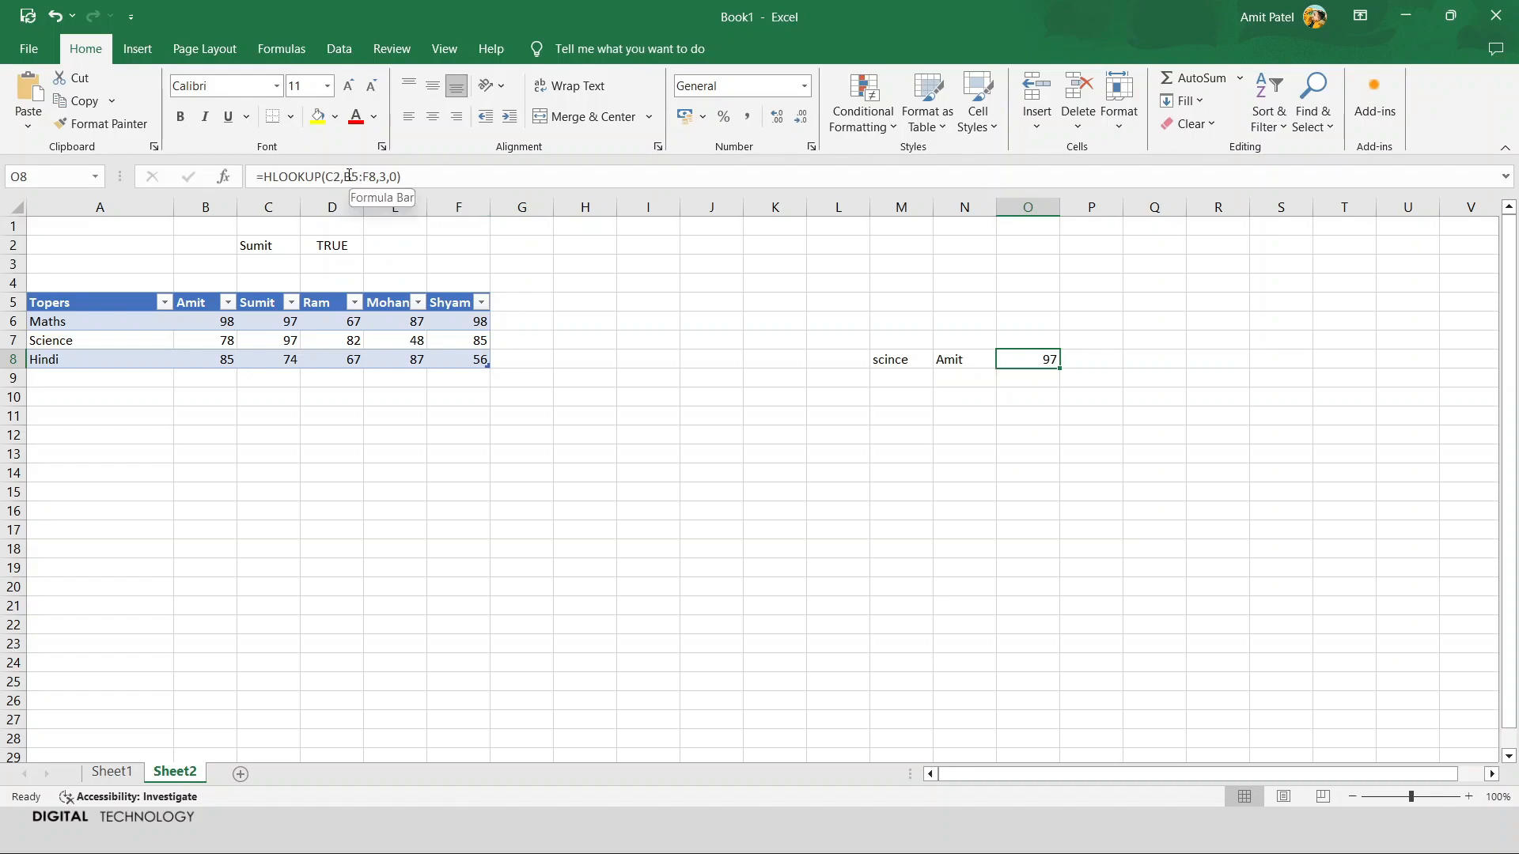
pyautogui.click(343, 176)
pyautogui.press('BackSpace')
pyautogui.press('BackSpace')
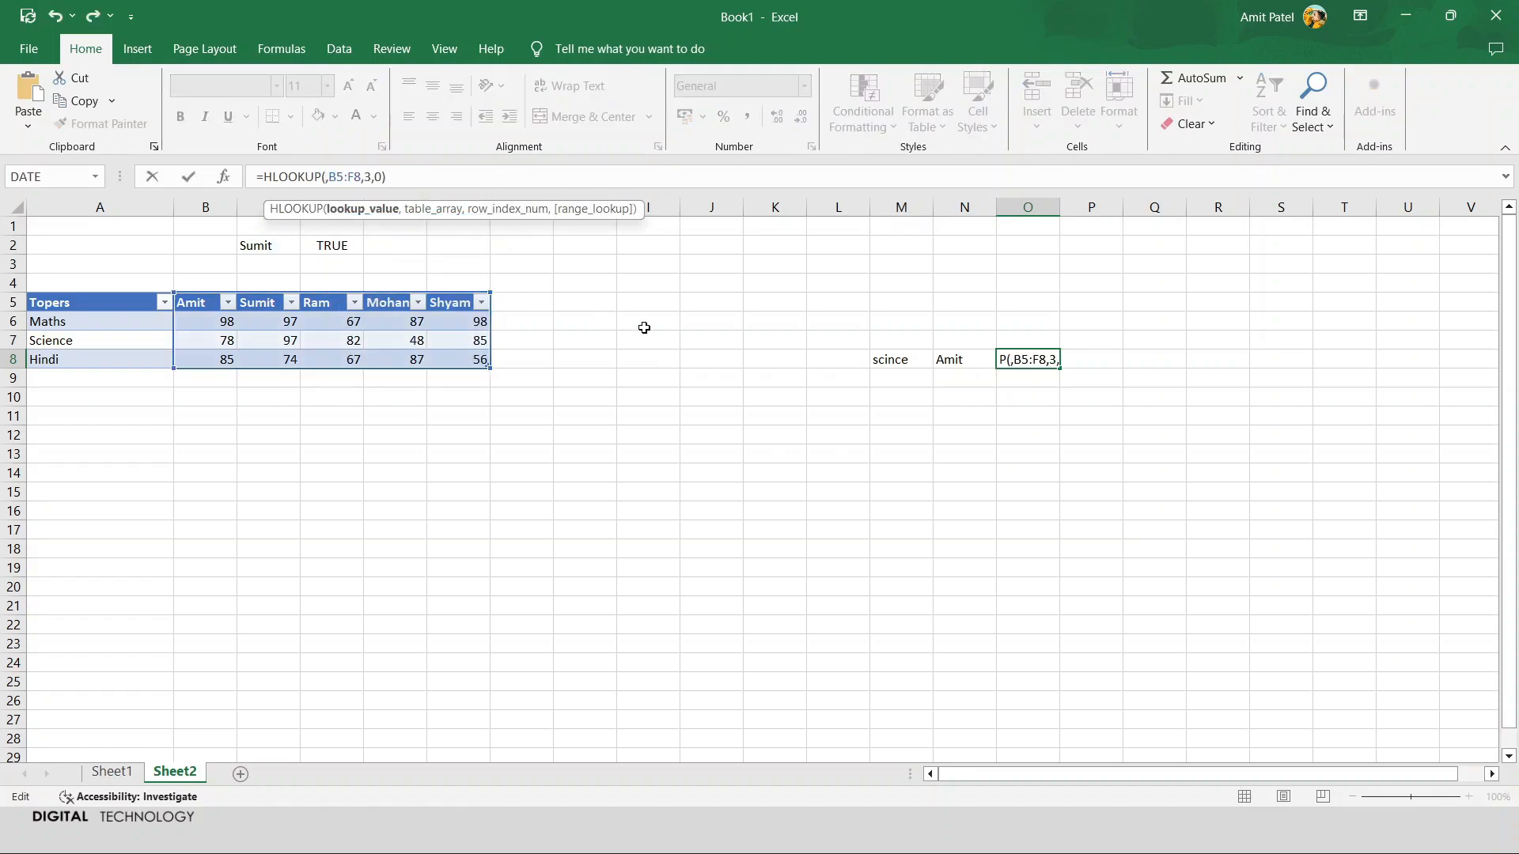
pyautogui.click(957, 366)
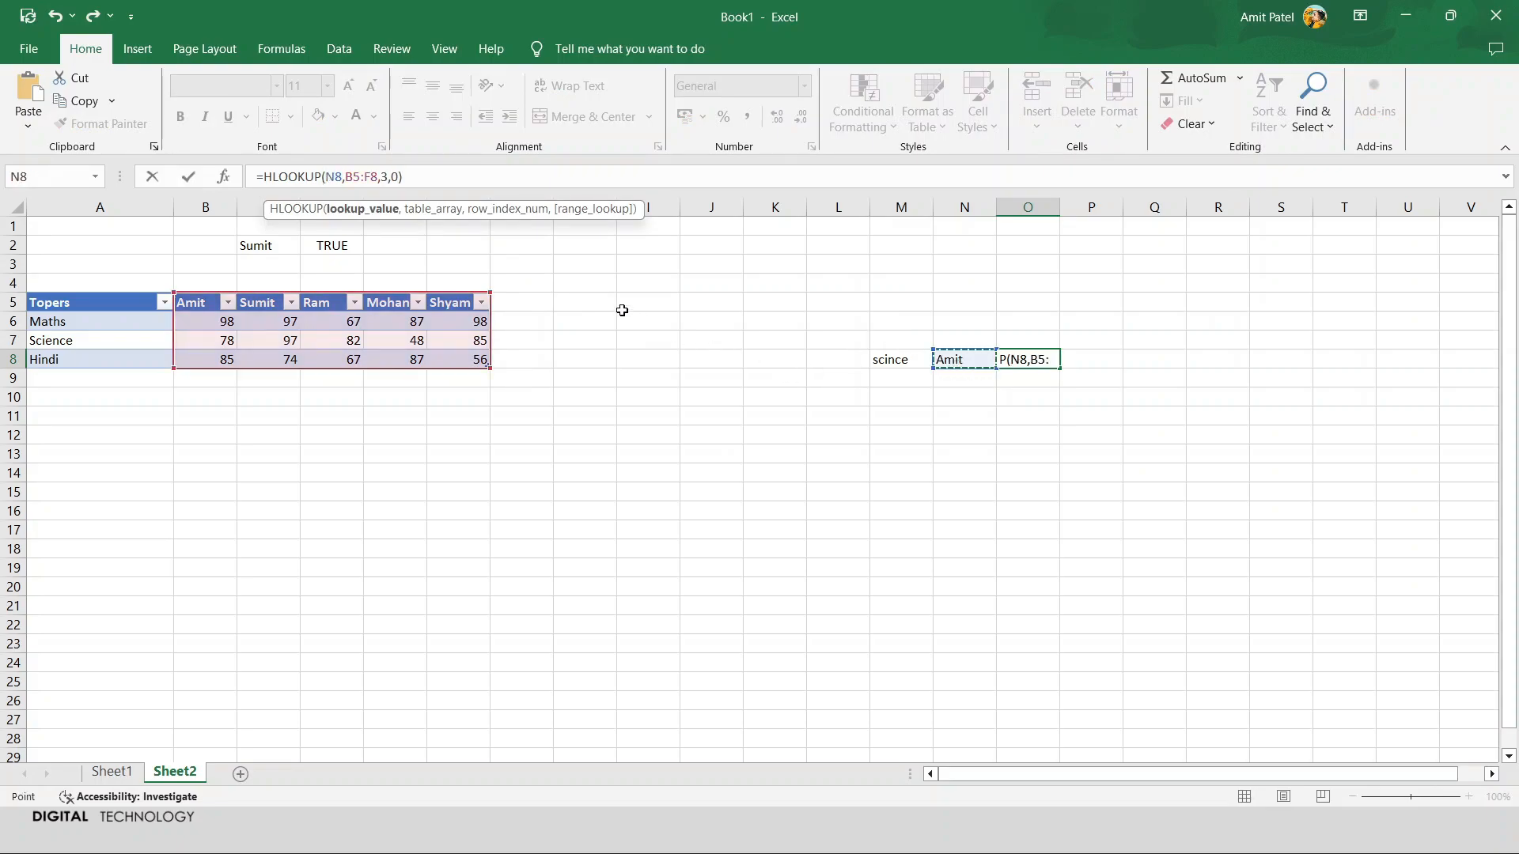
pyautogui.press('Return')
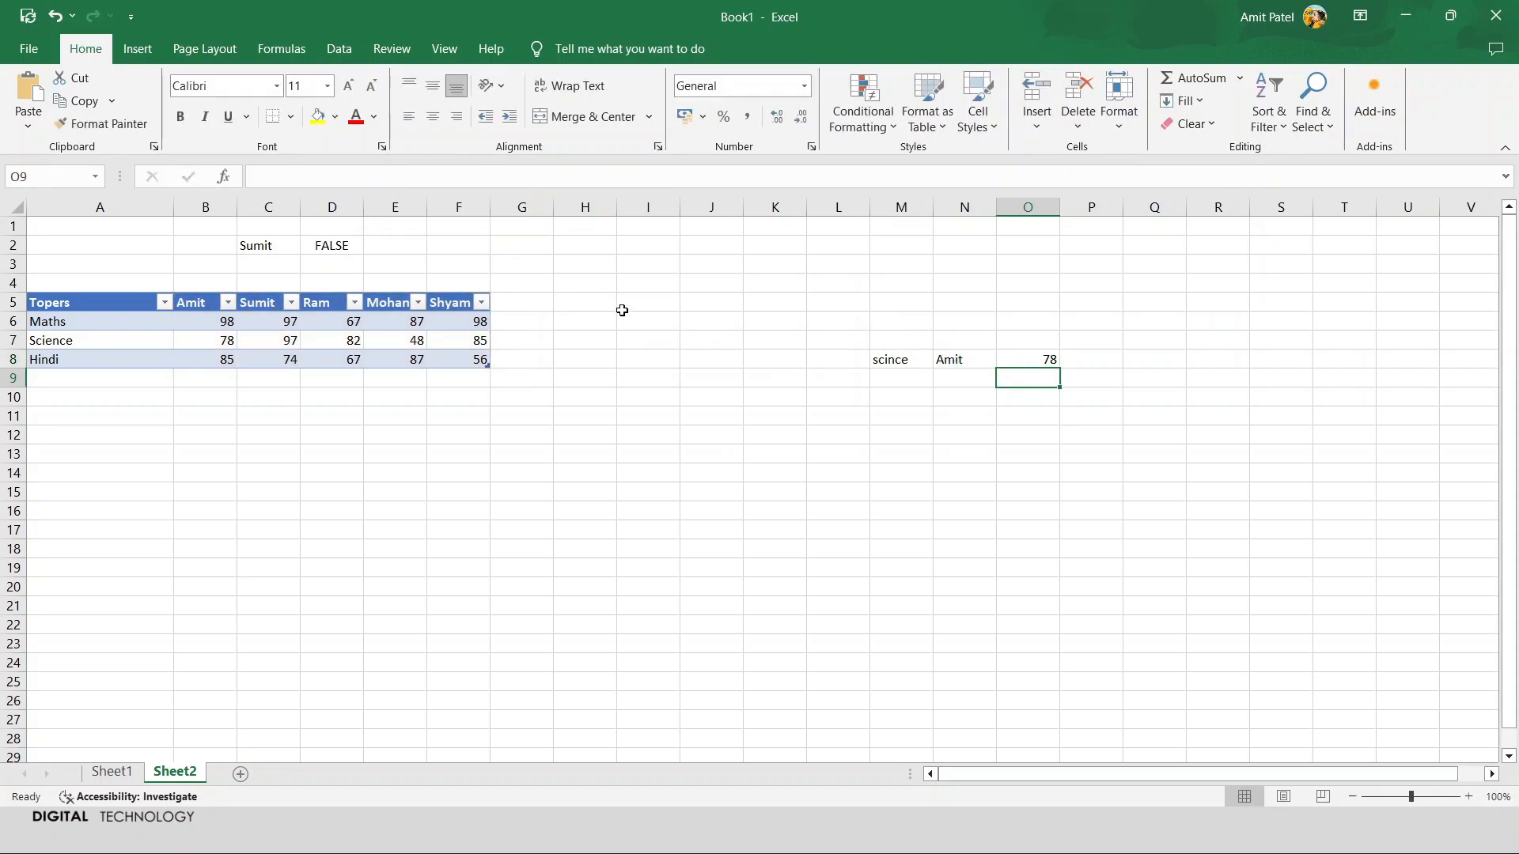
# - Correct the spelling of the subject in M8 to "science"
pyautogui.click(1037, 360)
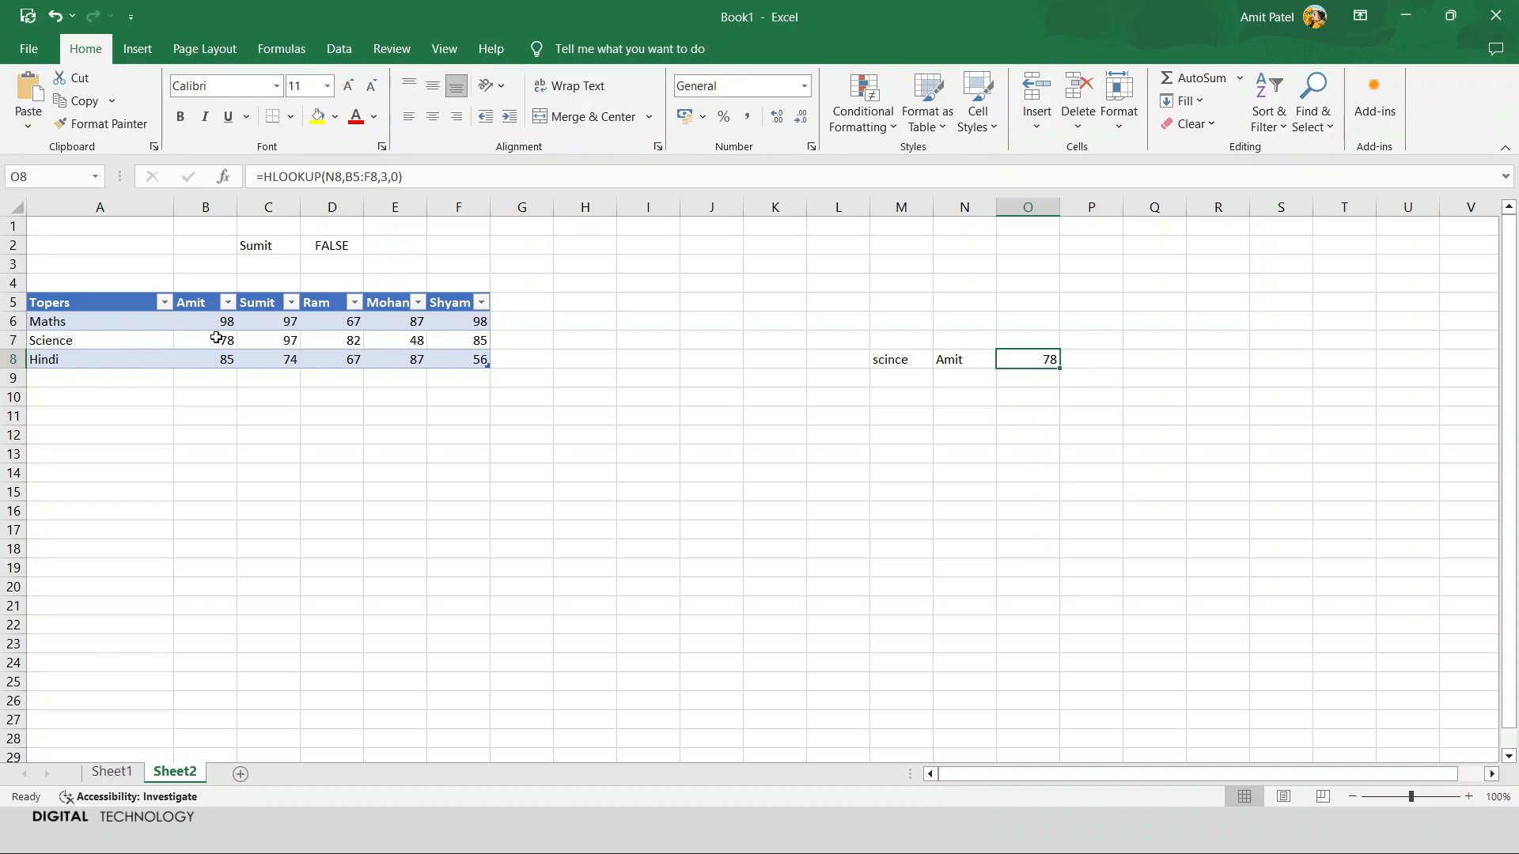
pyautogui.click(886, 380)
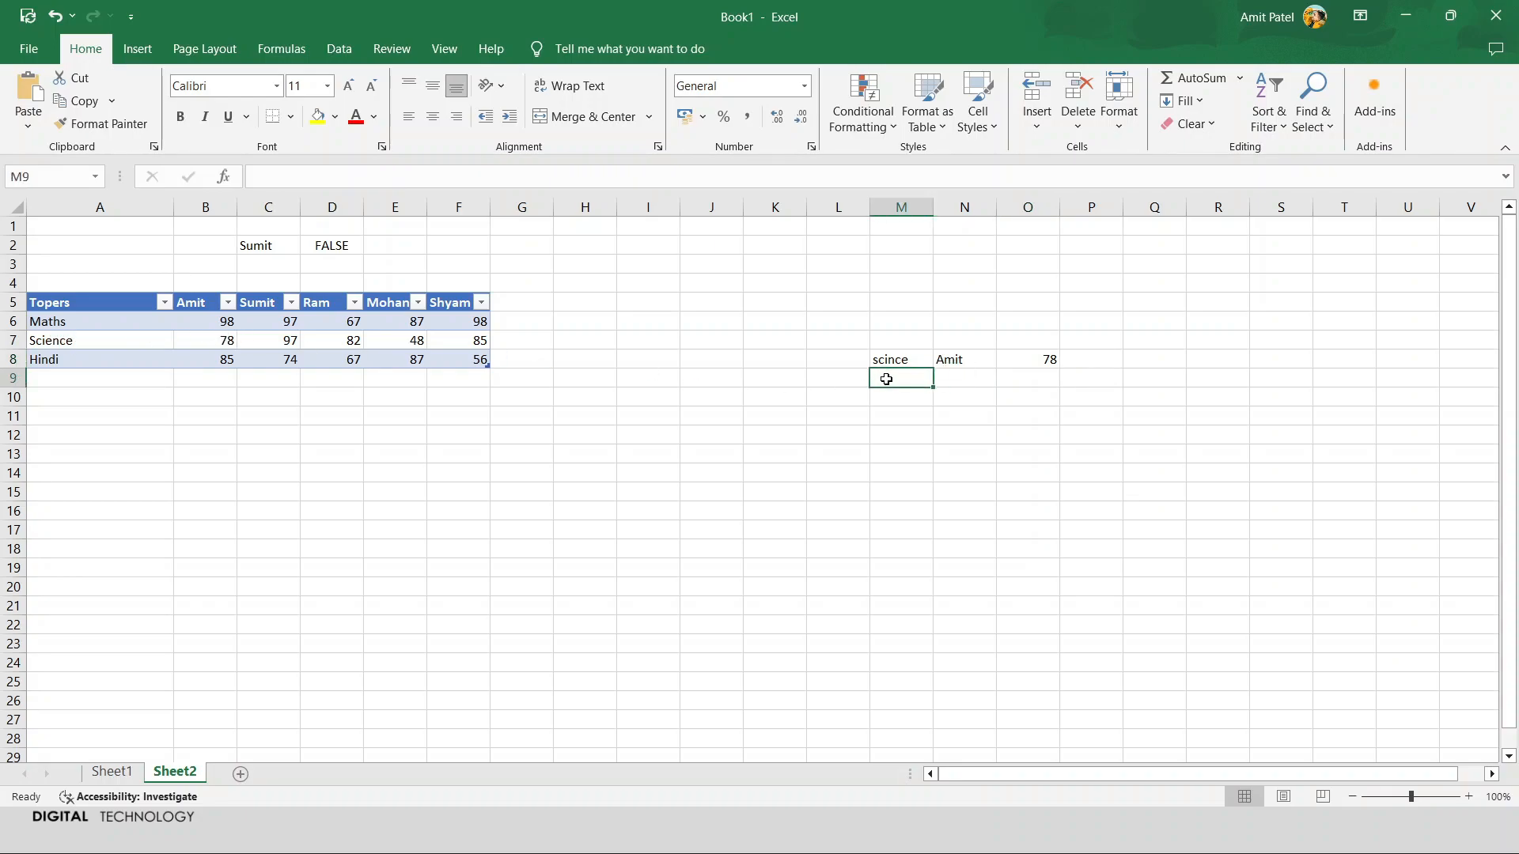
pyautogui.doubleClick(892, 360)
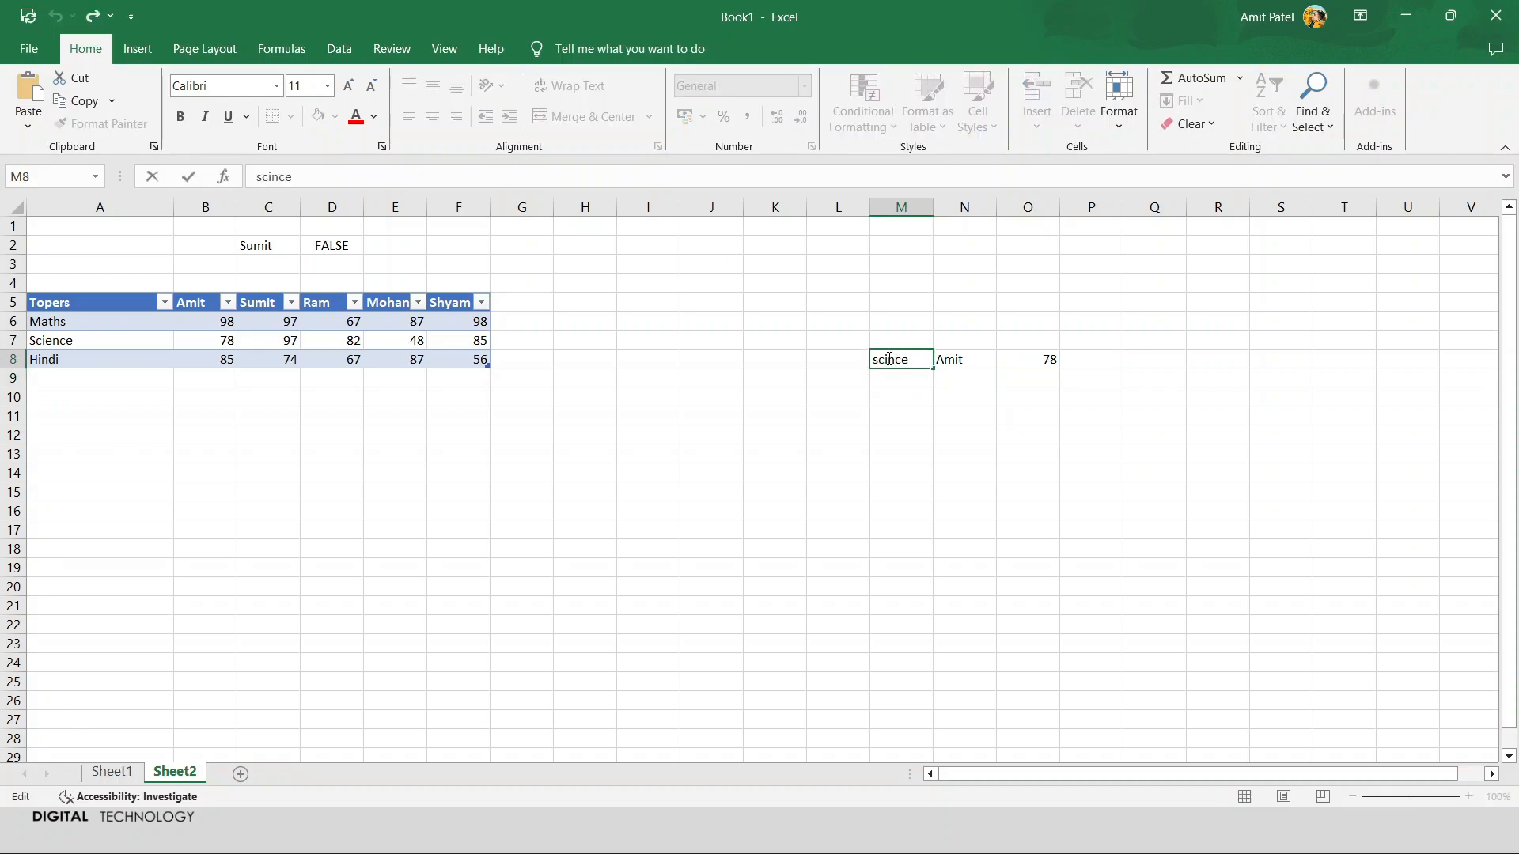
pyautogui.write('e')
pyautogui.click(890, 392)
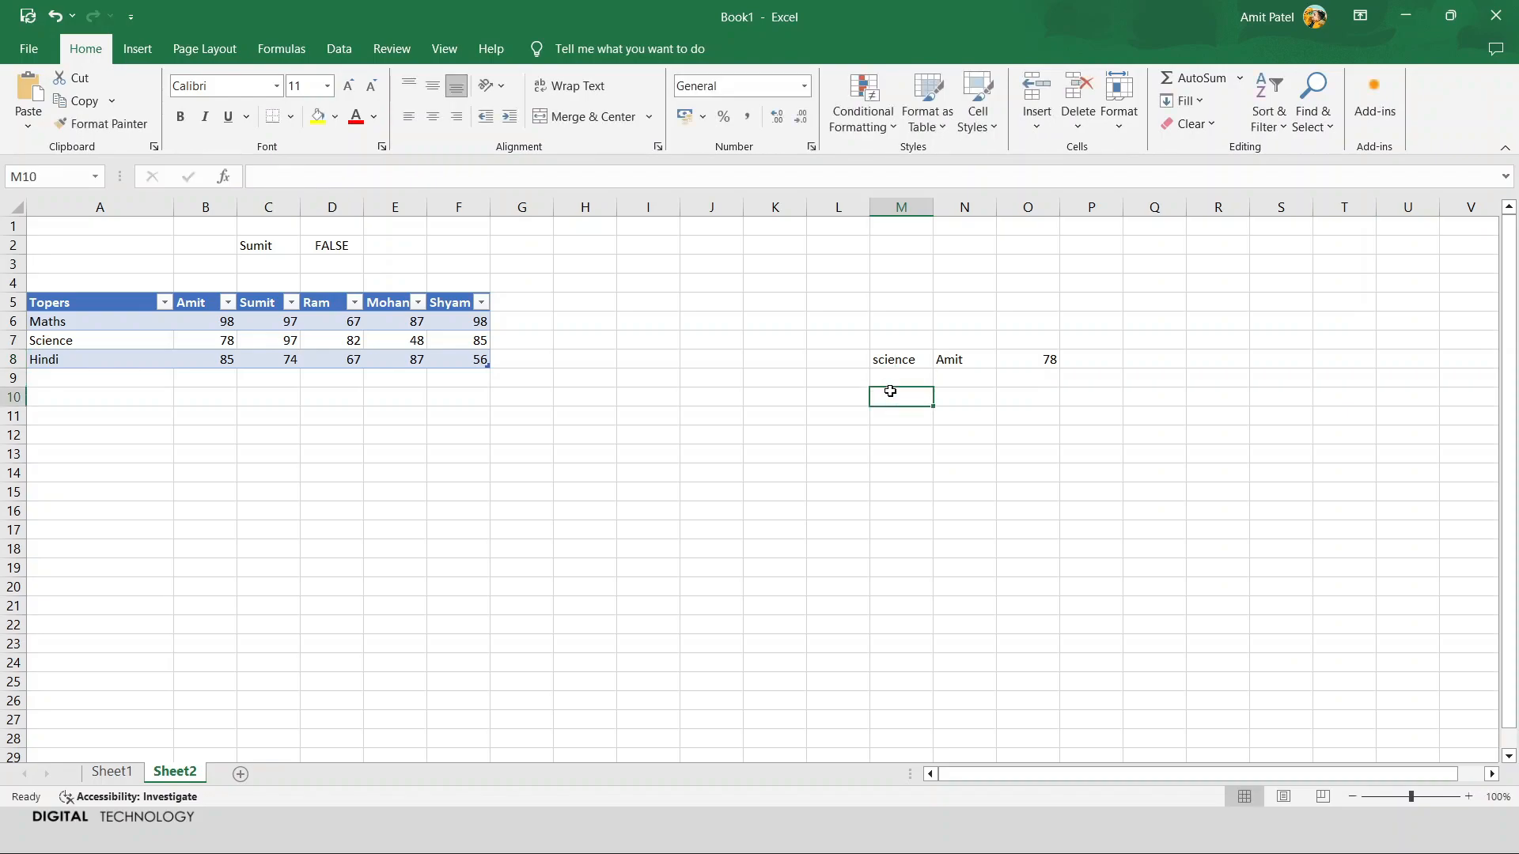
# - Enter the subject "Hindi" in M10 and the first student's name from the table header in N10
pyautogui.write('Hindi')
pyautogui.press('BackSpace')
pyautogui.write('o')
pyautogui.press('BackSpace')
pyautogui.write('i')
pyautogui.click(965, 405)
pyautogui.write('Am')
pyautogui.press('BackSpace')
pyautogui.press('BackSpace')
pyautogui.write('mit')
# - Begin an HLOOKUP formula in O10 with N10 as the lookup value
pyautogui.click(1016, 396)
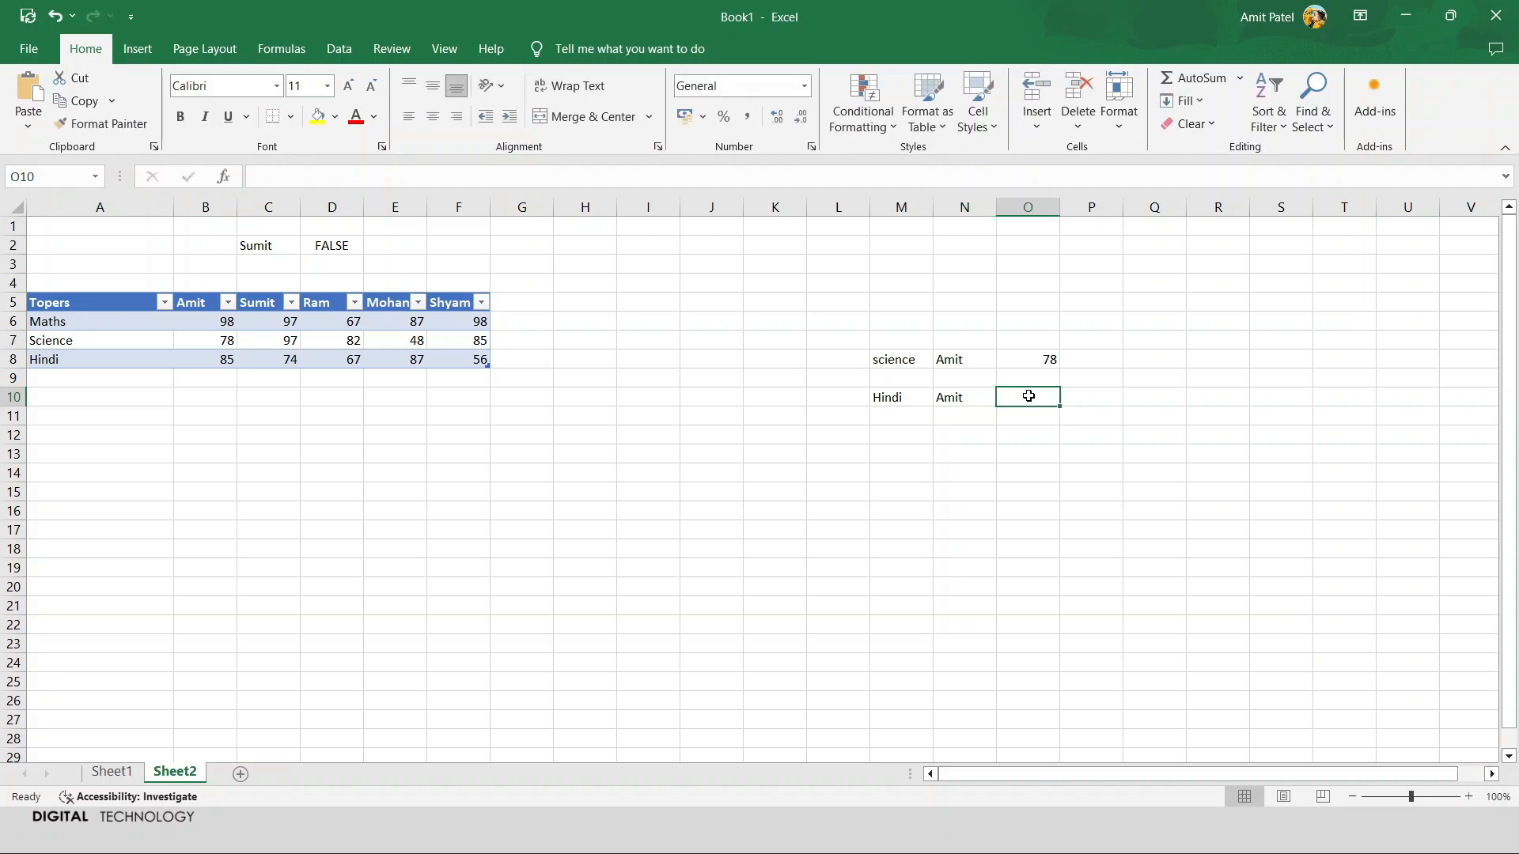
pyautogui.doubleClick(1029, 397)
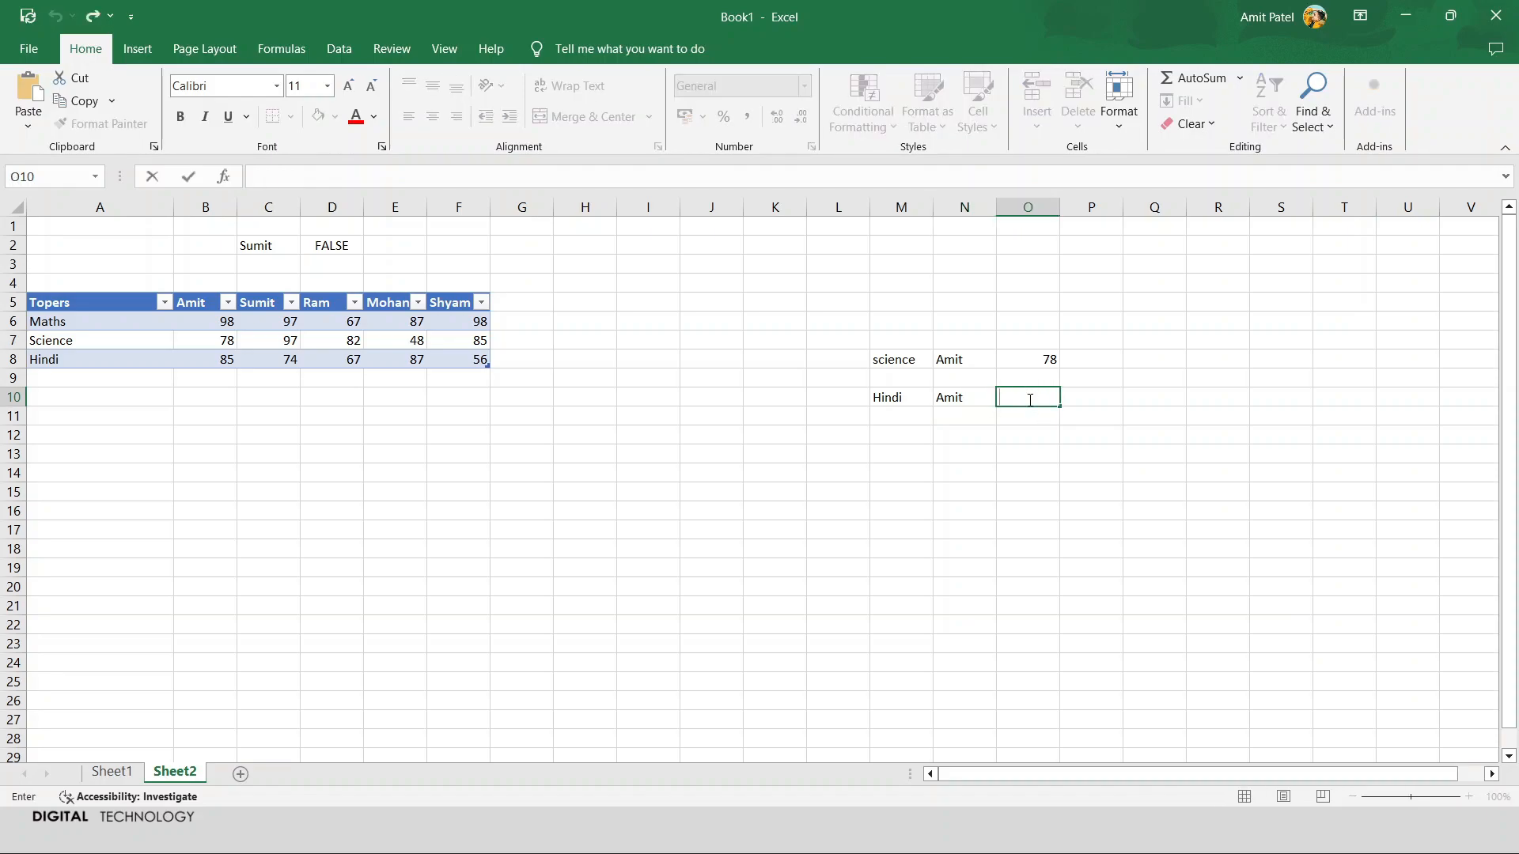
pyautogui.write('=H')
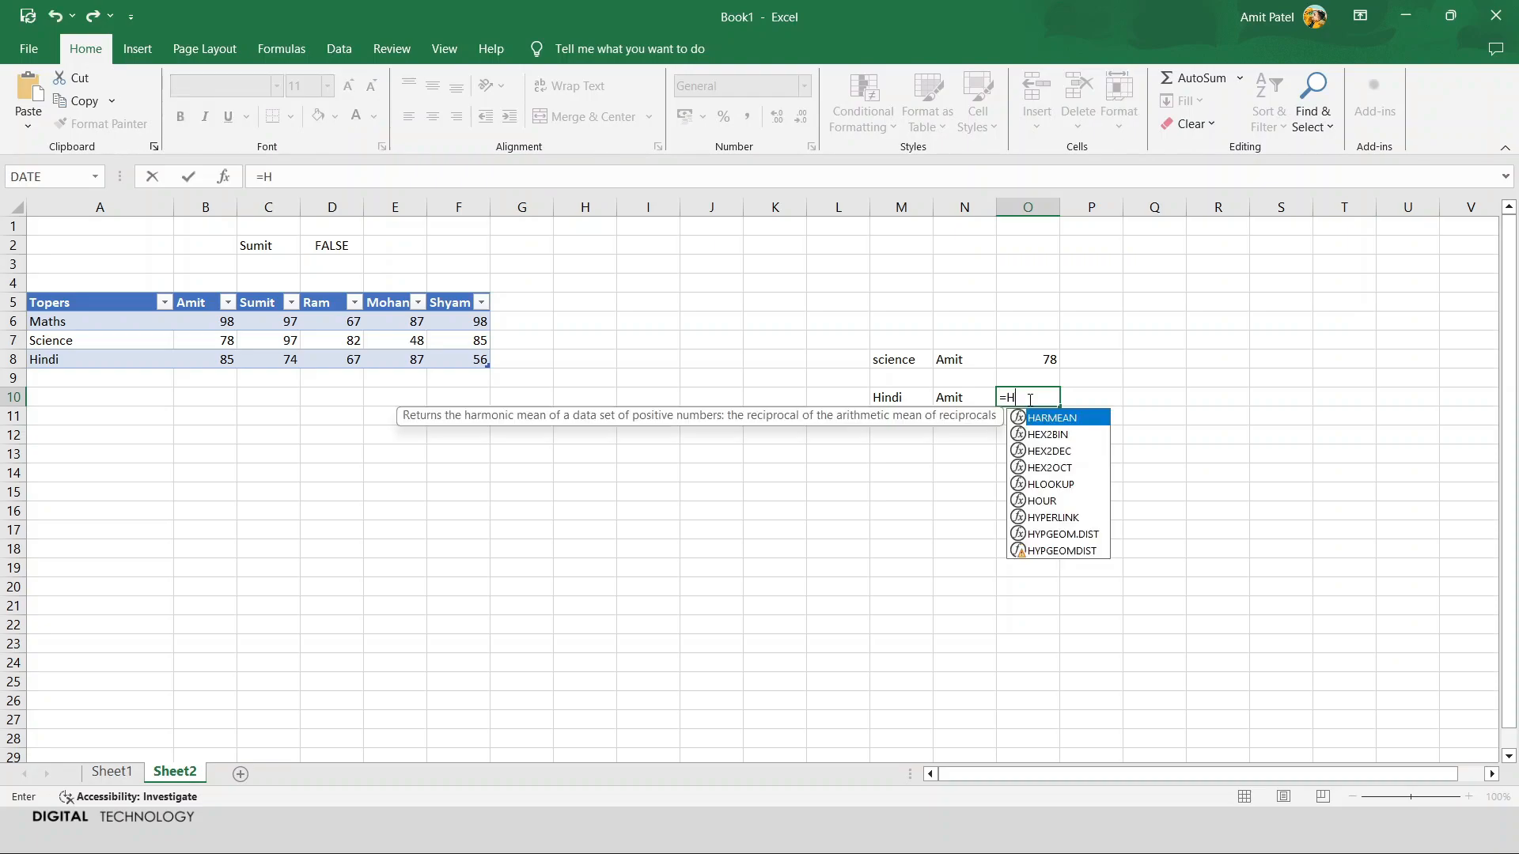
pyautogui.write('LO')
pyautogui.press('Tab')
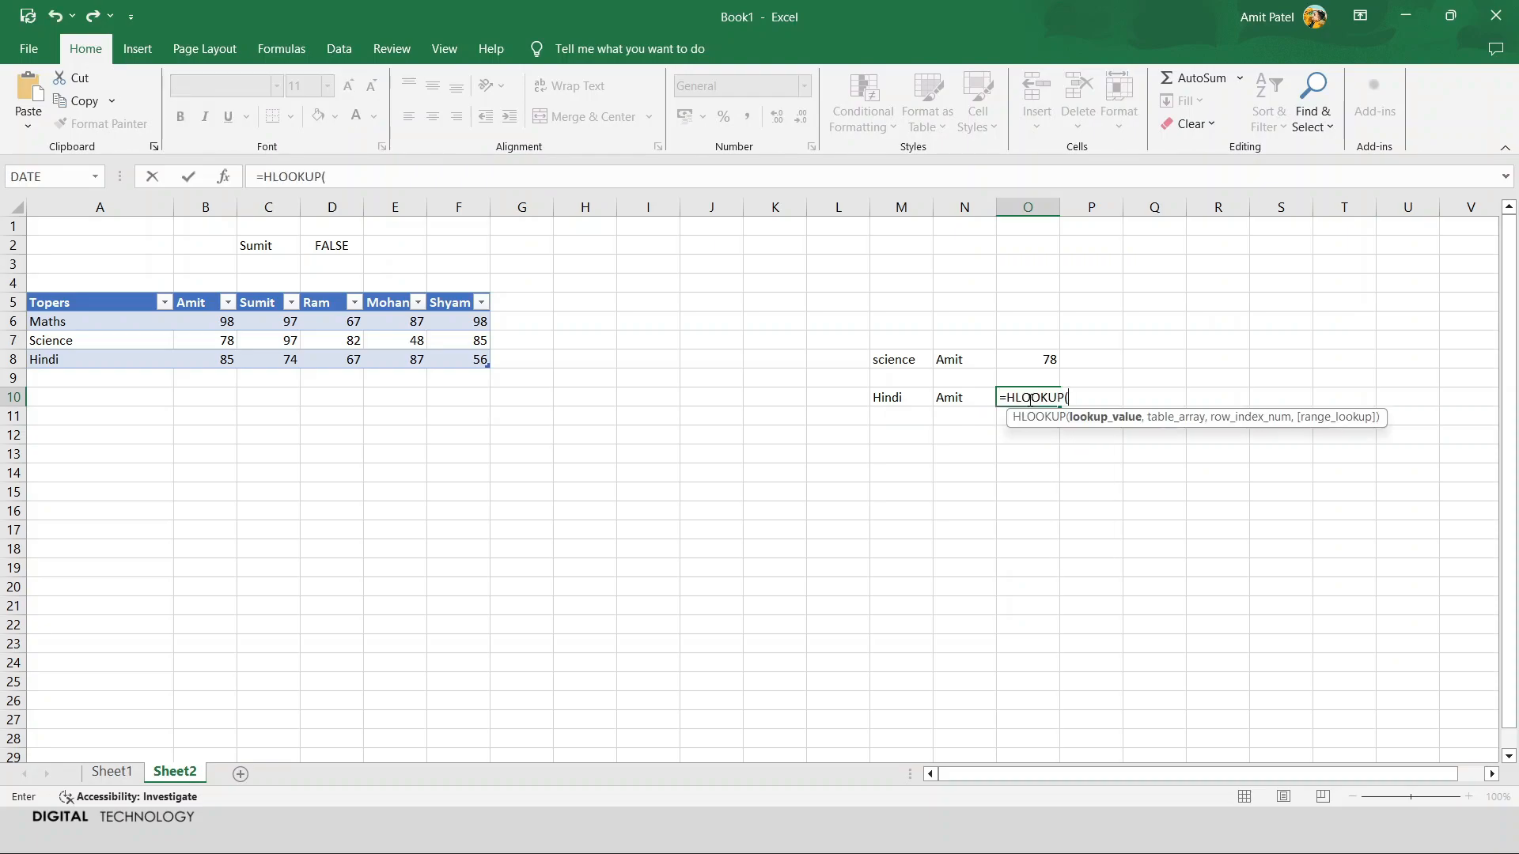
pyautogui.click(958, 398)
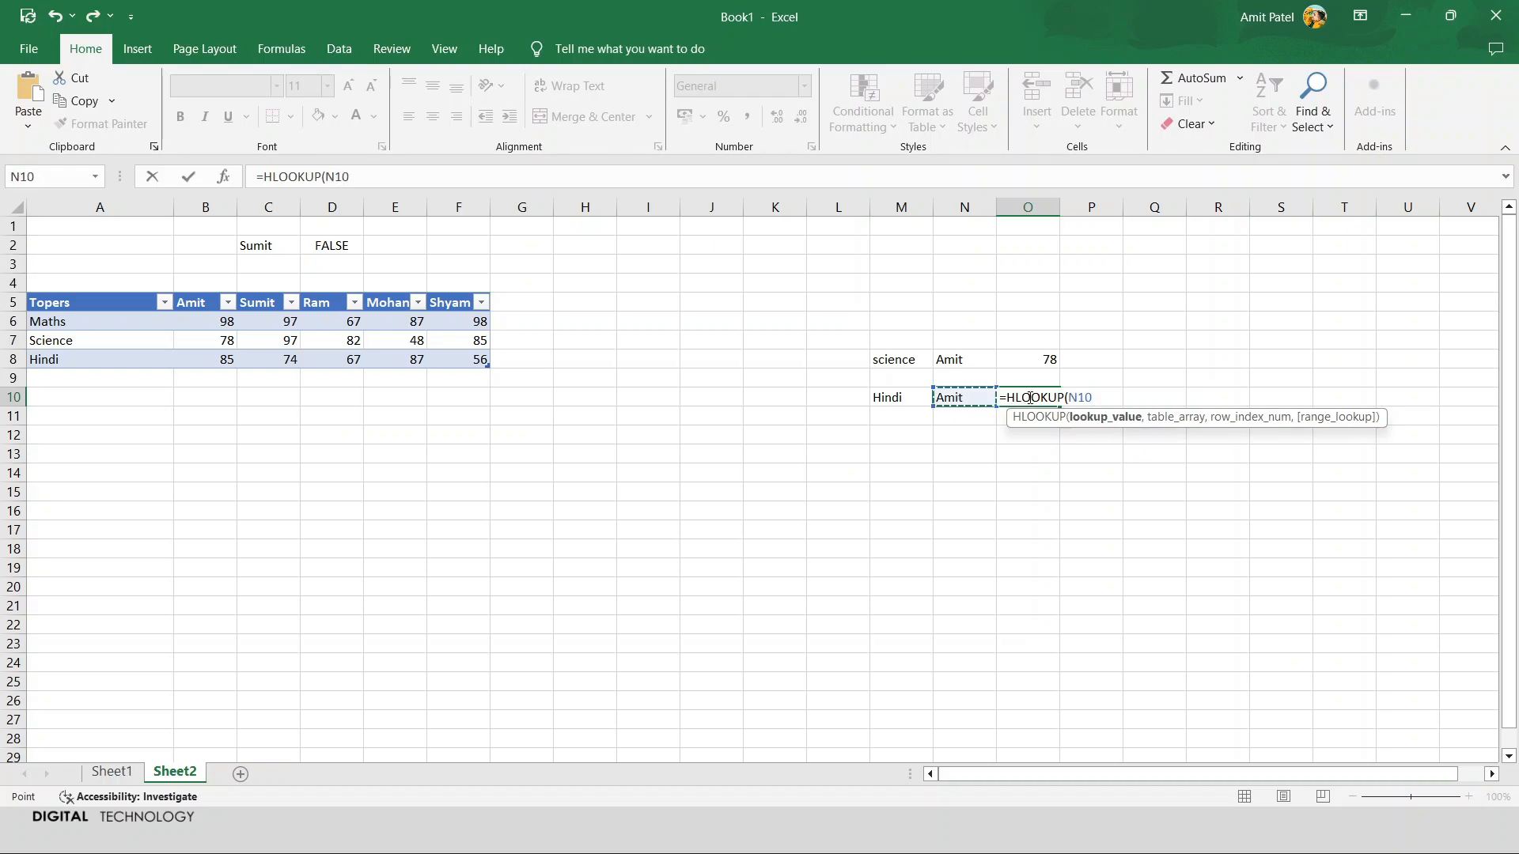
pyautogui.write(',')
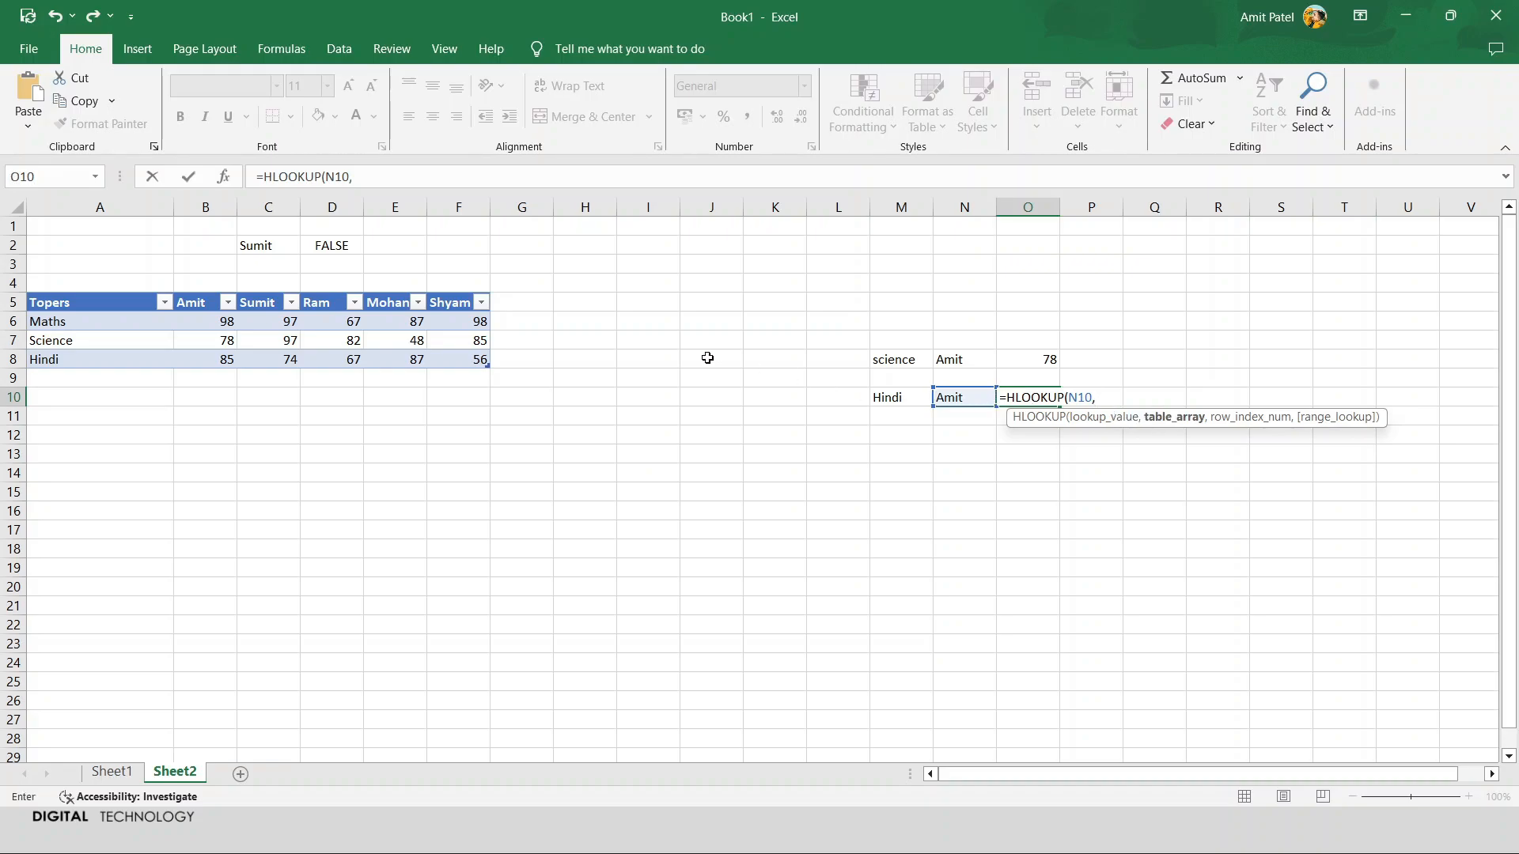
# - Try to complete the O10 formula with the student table selected as its table array
pyautogui.moveTo(198, 304); pyautogui.dragTo(474, 359)
pyautogui.press('Right')
pyautogui.press('Right')
pyautogui.press('BackSpace')
pyautogui.press('Return')
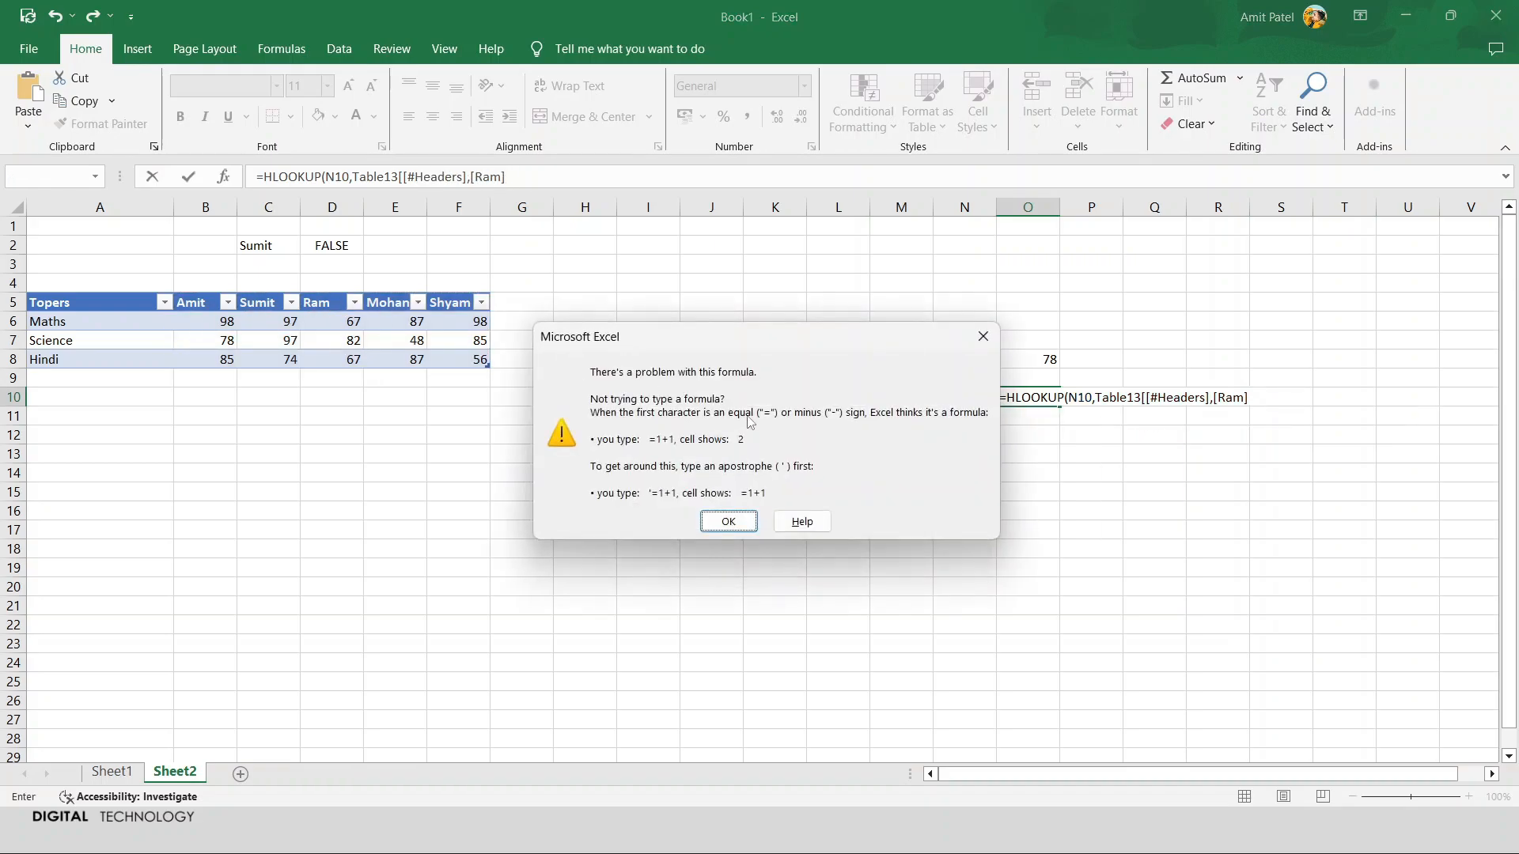
pyautogui.click(746, 522)
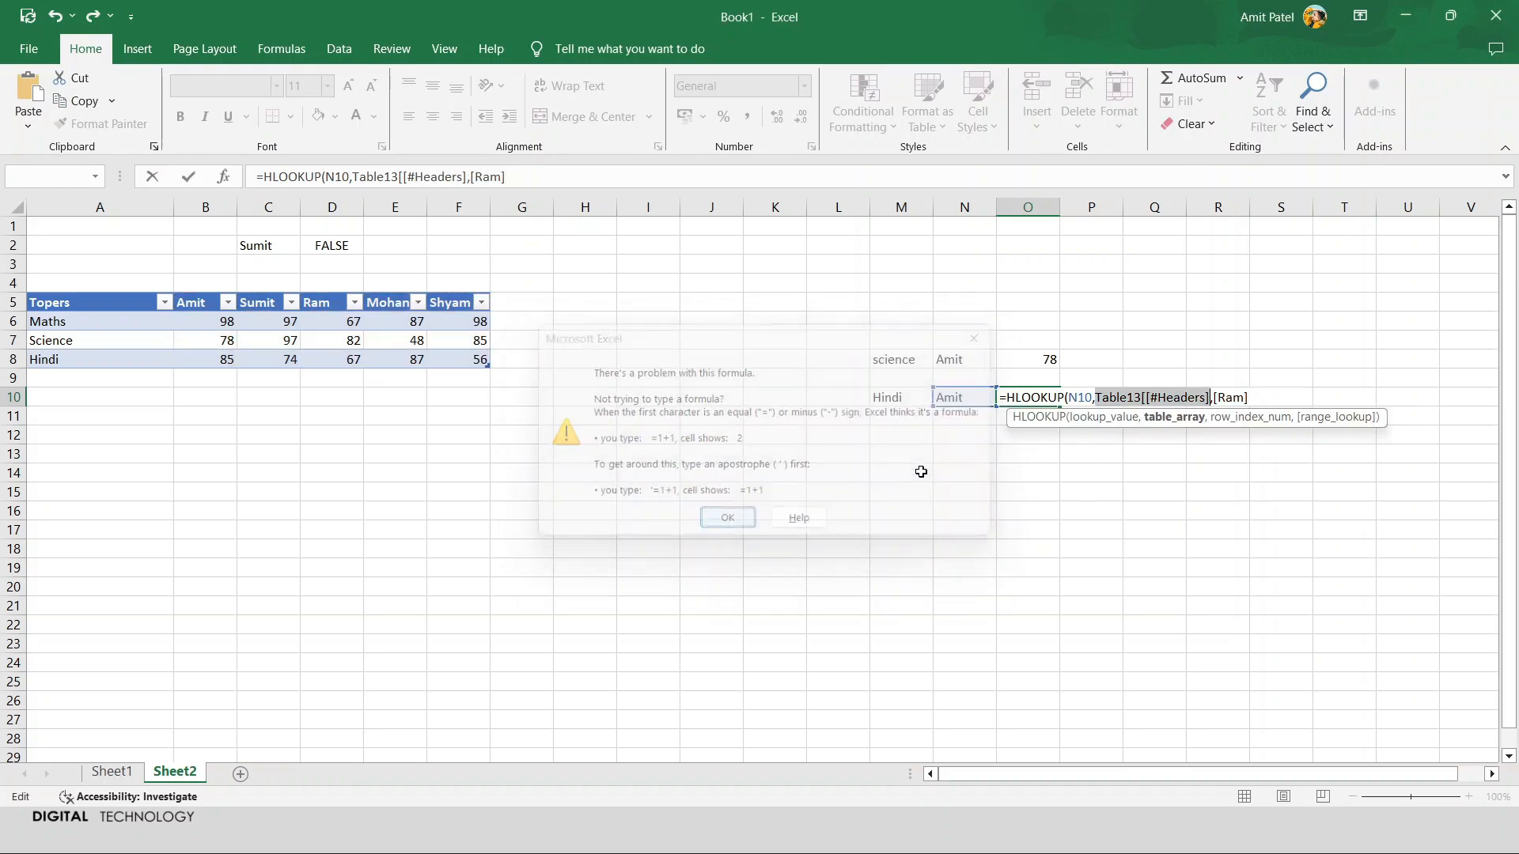
# - Remove the structured table reference from the O10 formula, keeping =HLOOKUP(N10, as its beginning
pyautogui.doubleClick(1243, 398)
pyautogui.press('BackSpace')
pyautogui.press('BackSpace')
pyautogui.press('BackSpace')
pyautogui.press('BackSpace')
pyautogui.press('BackSpace')
pyautogui.press('BackSpace')
pyautogui.press('BackSpace')
pyautogui.press('BackSpace')
pyautogui.press('BackSpace')
pyautogui.press('BackSpace')
pyautogui.press('BackSpace')
pyautogui.press('BackSpace')
pyautogui.press('BackSpace')
pyautogui.press('BackSpace')
pyautogui.press('BackSpace')
pyautogui.press('BackSpace')
pyautogui.press('BackSpace')
pyautogui.press('BackSpace')
pyautogui.press('BackSpace')
pyautogui.press('BackSpace')
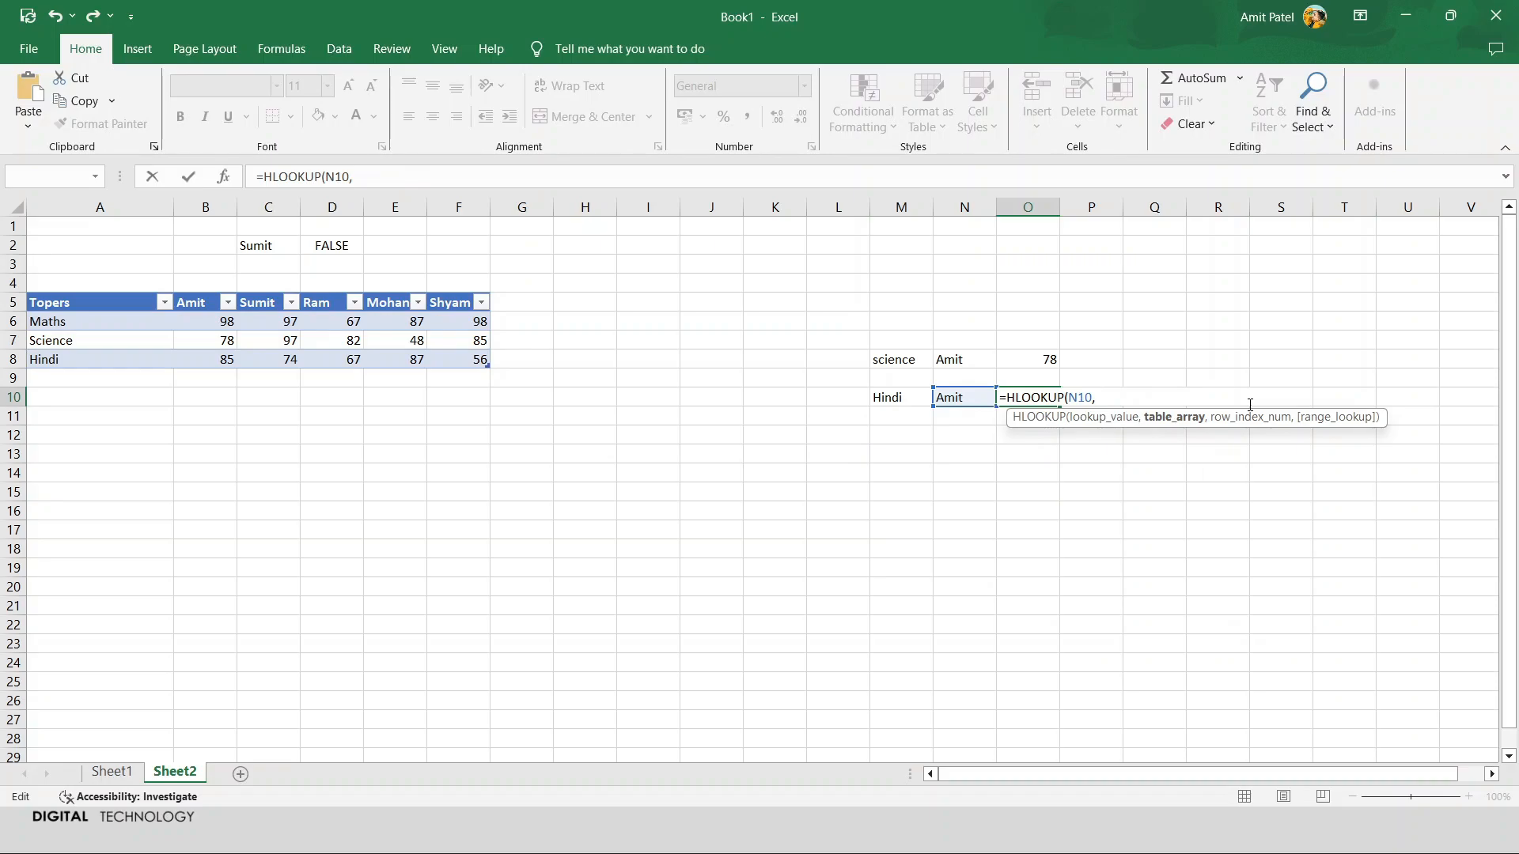
# - Complete the O10 formula with table array B5:F8, row index 3 and range lookup 0
pyautogui.write('B')
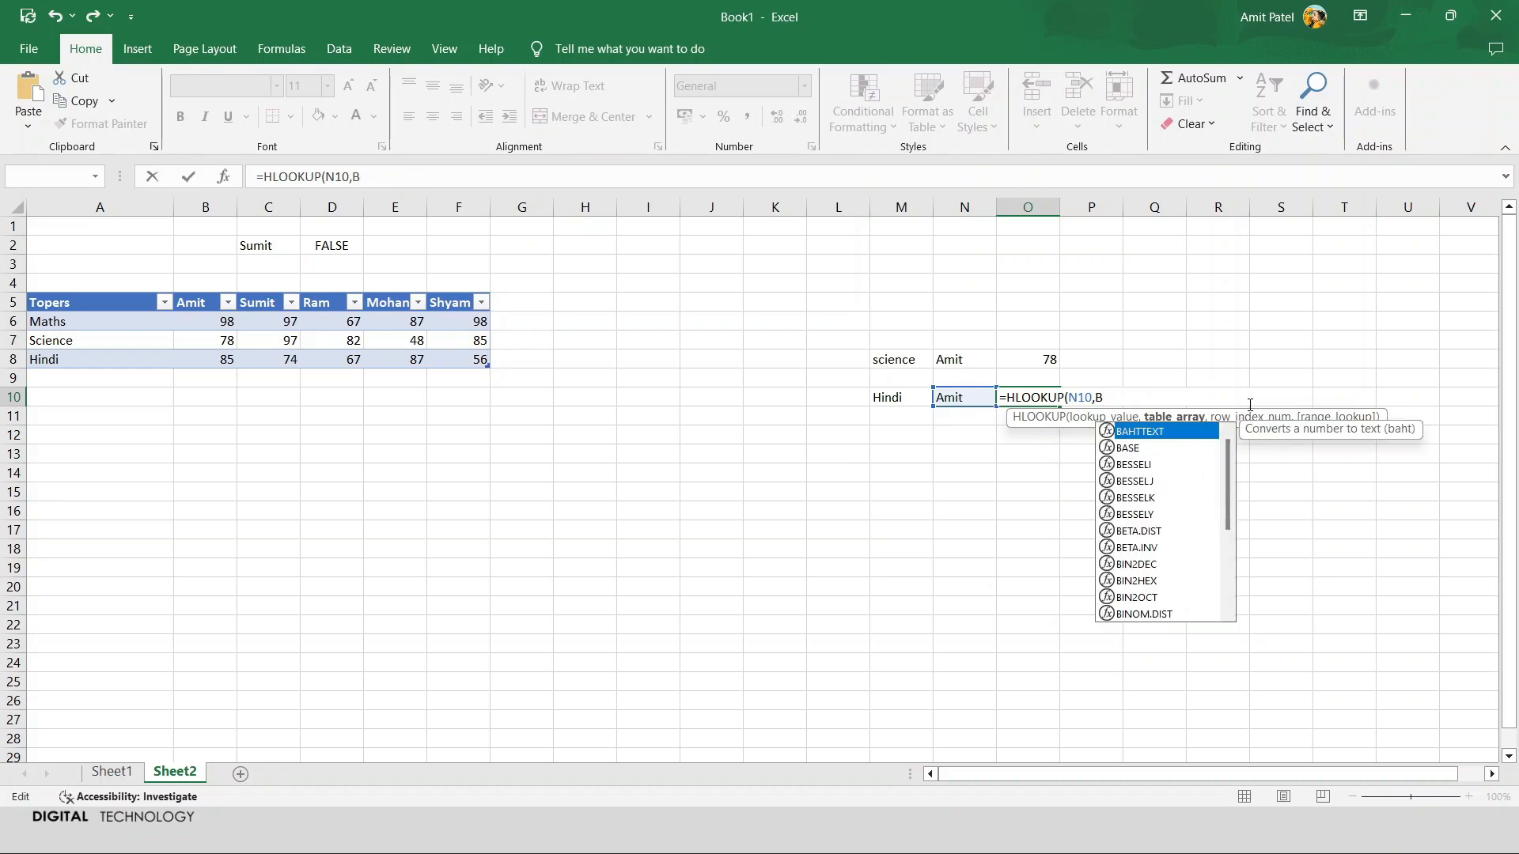
pyautogui.write('5')
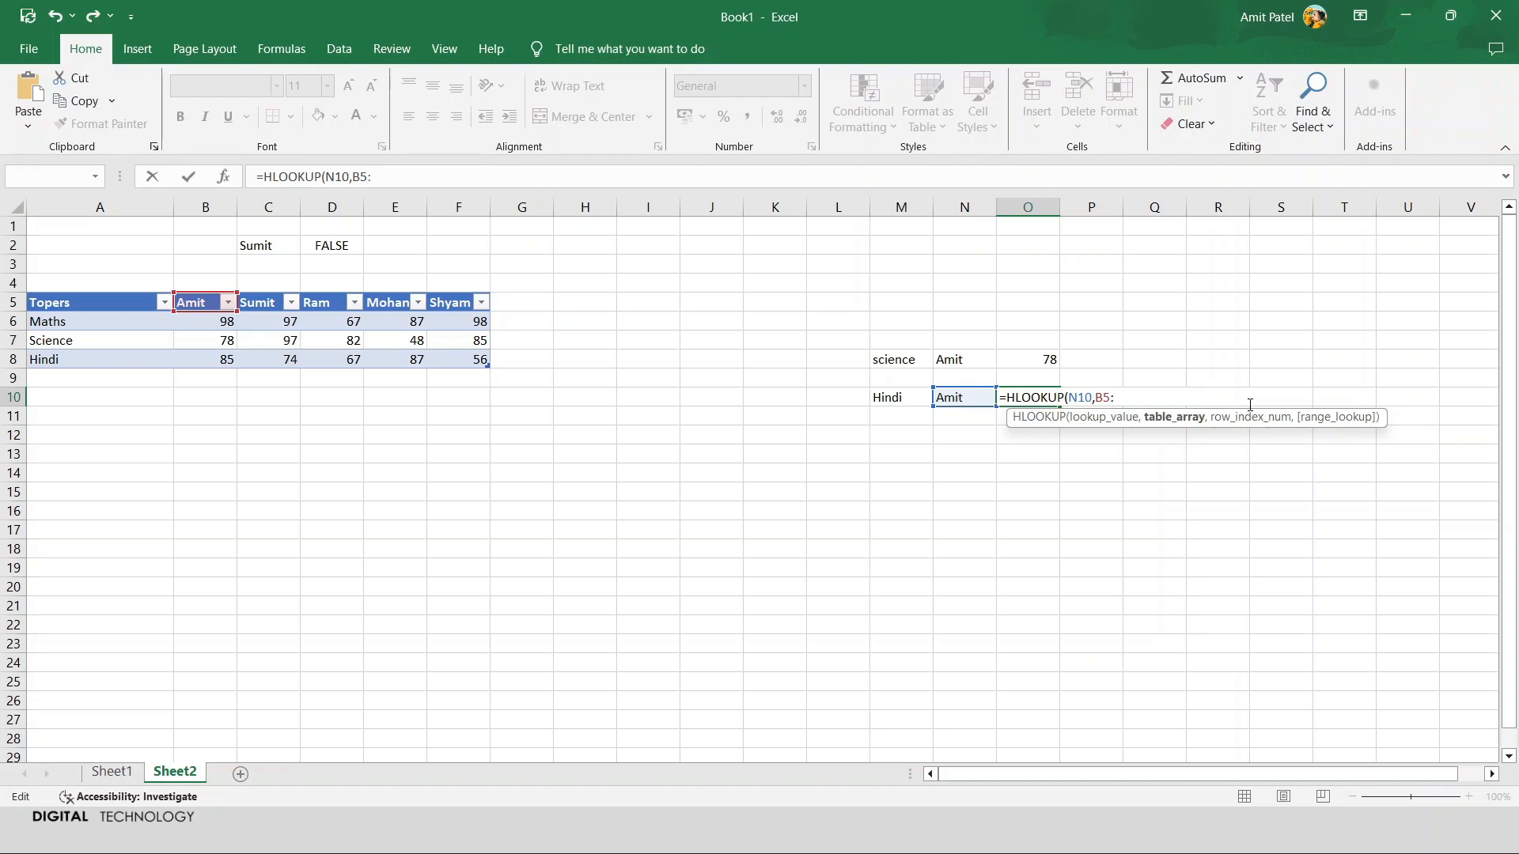
pyautogui.write(':F')
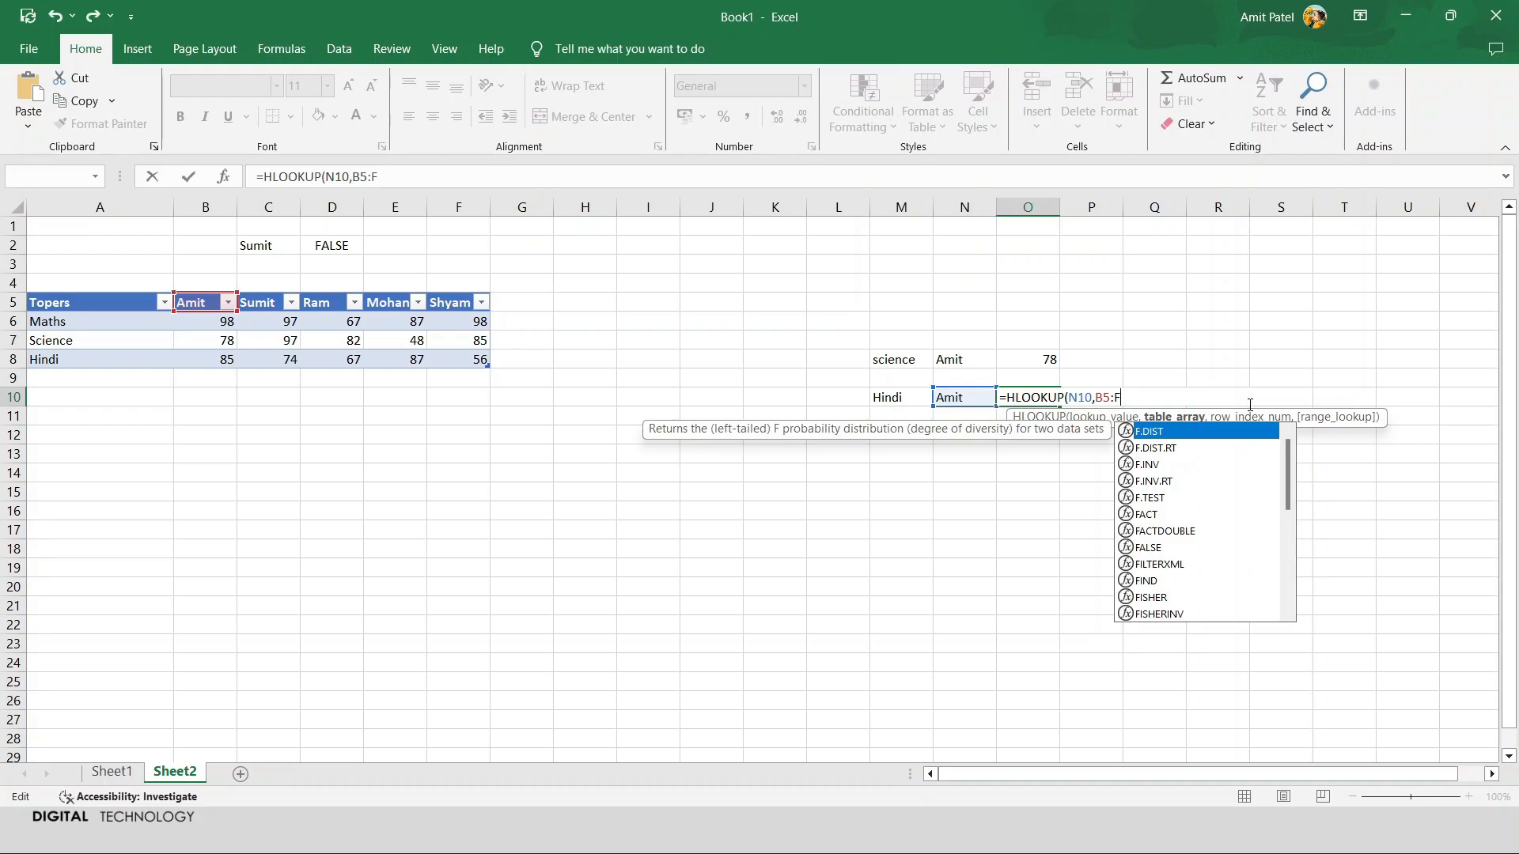
pyautogui.write('8,')
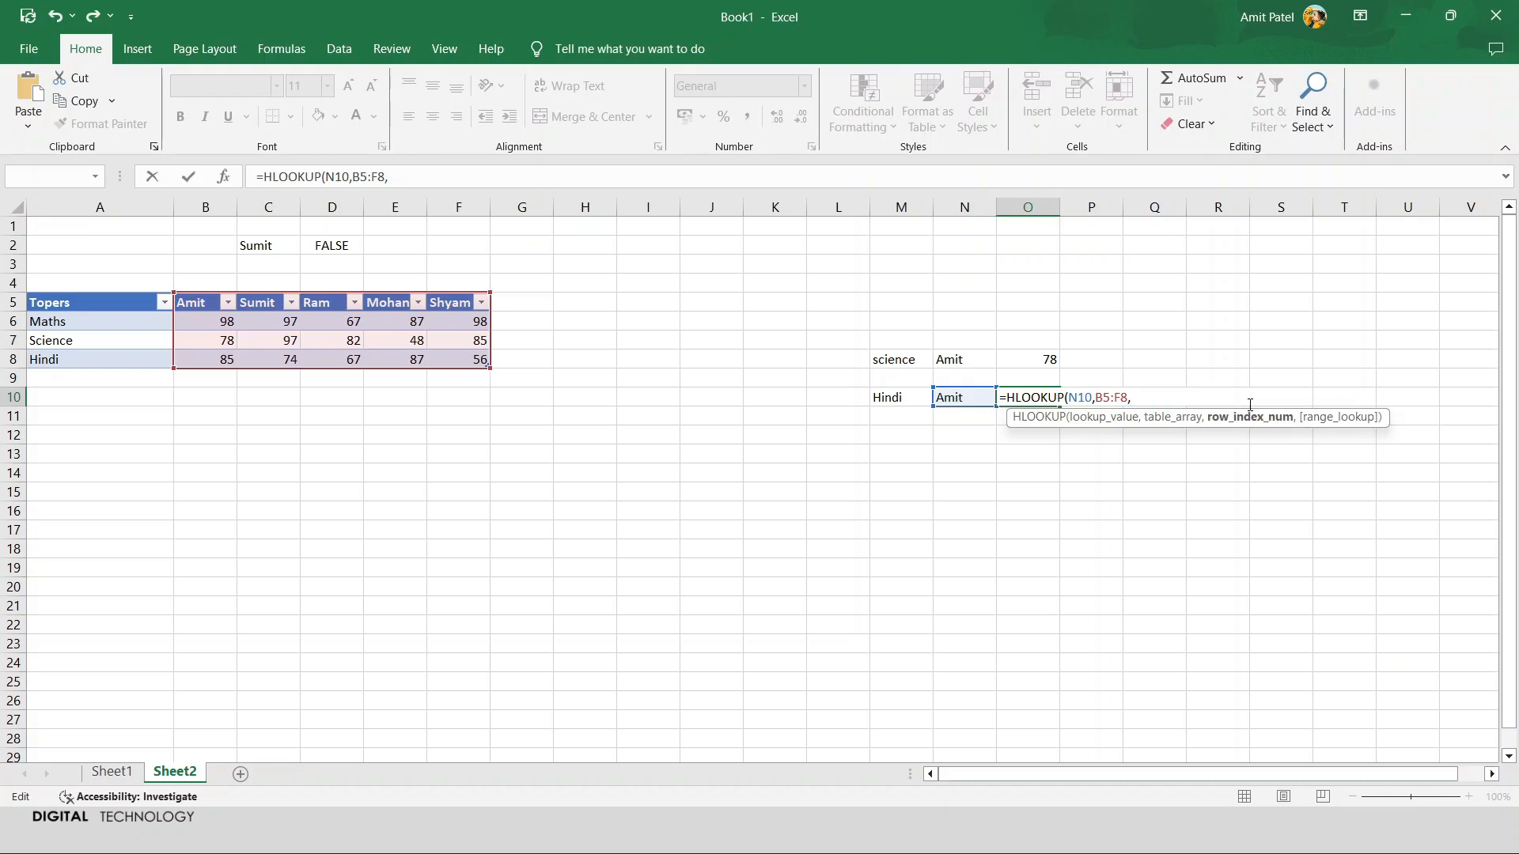
pyautogui.write('3,0')
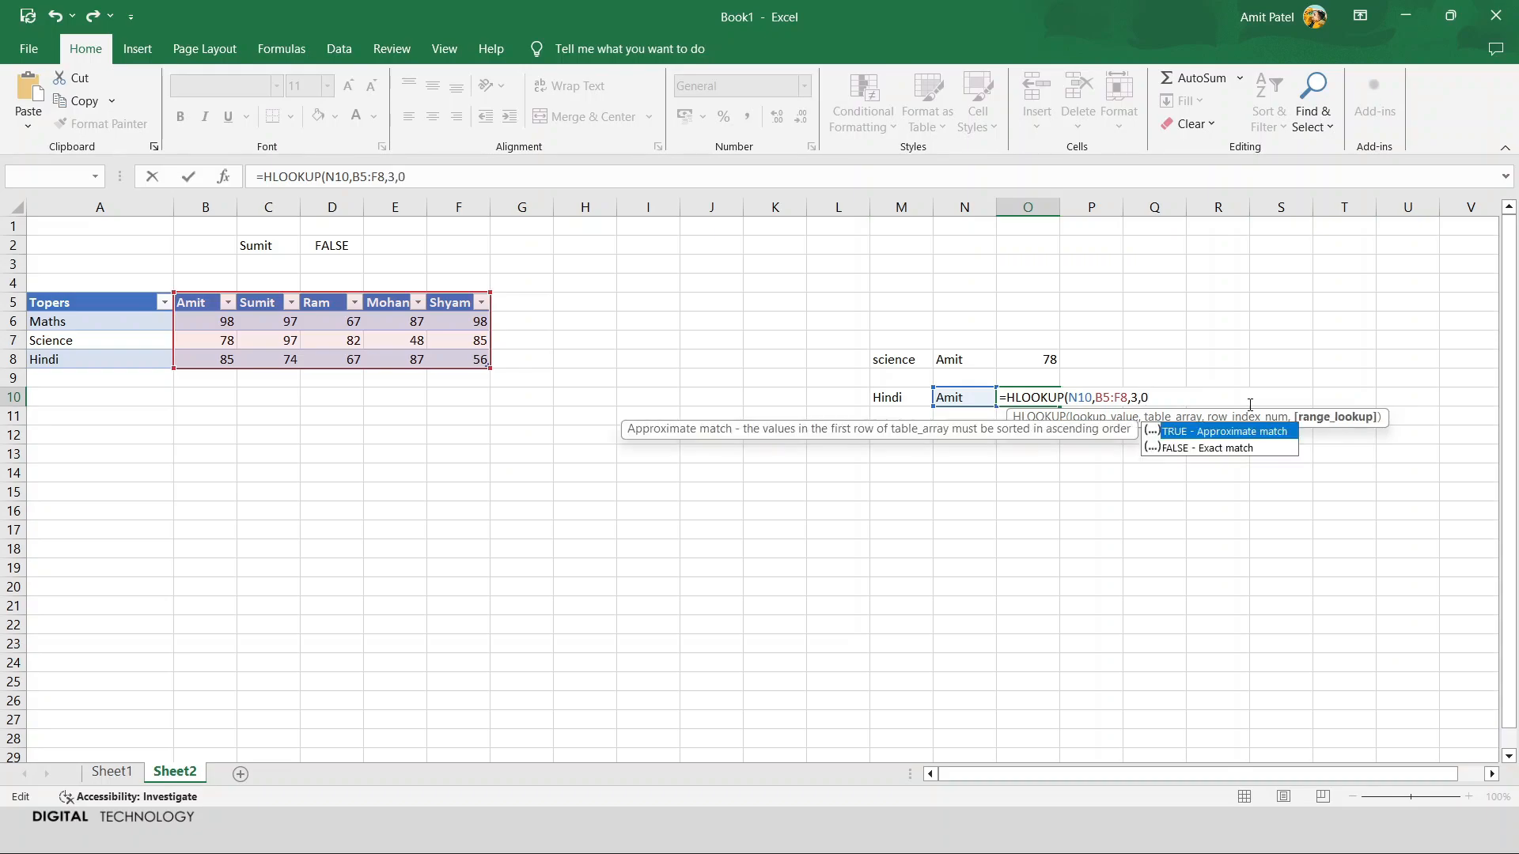
pyautogui.write(')')
pyautogui.press('Return')
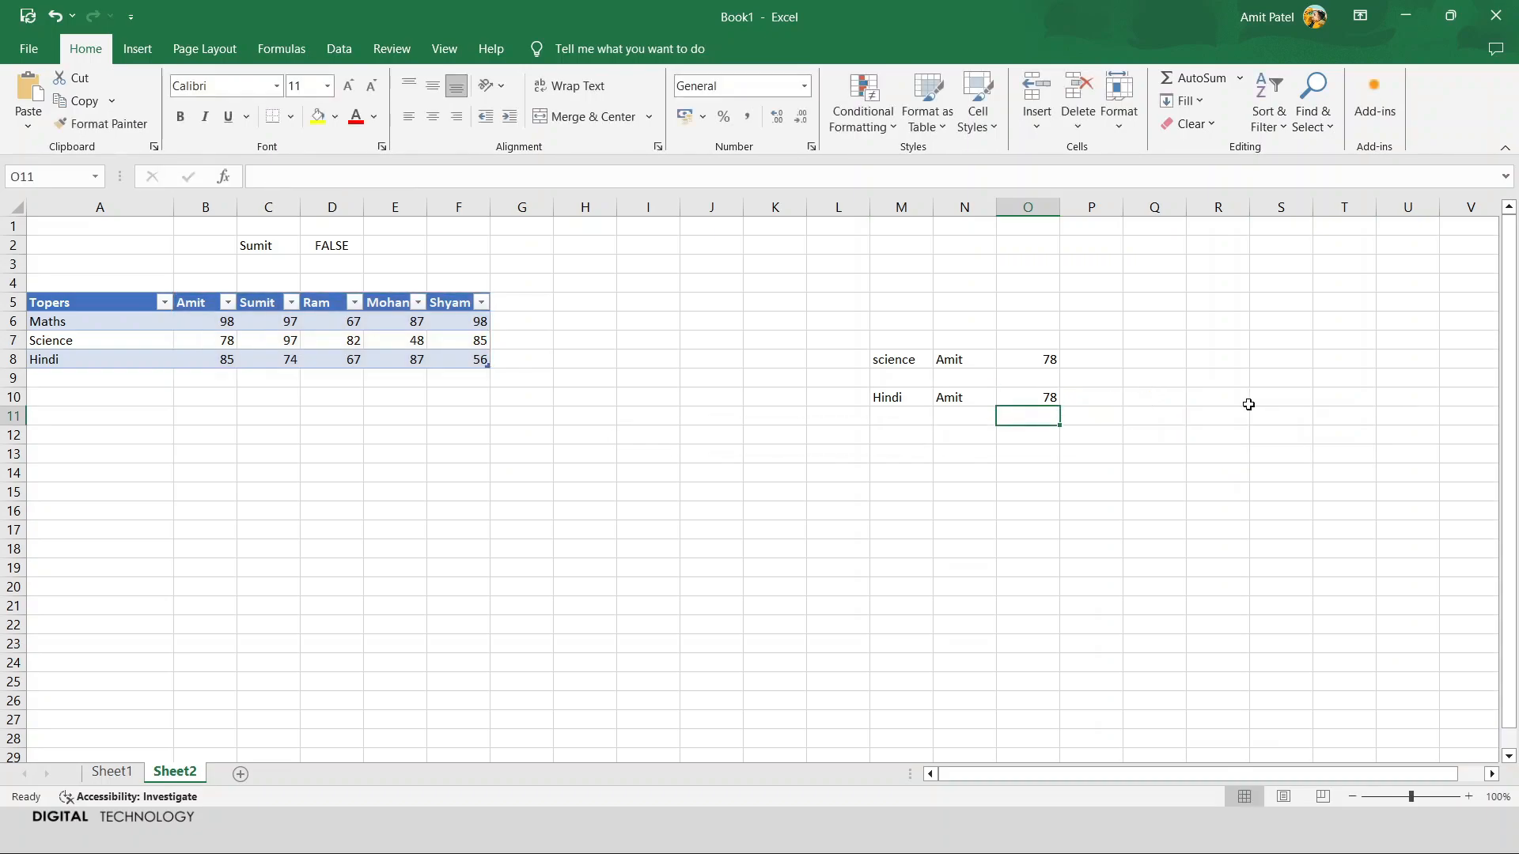
# - Set the row index in O10's HLOOKUP formula to 4
pyautogui.doubleClick(1020, 397)
pyautogui.click(1137, 396)
pyautogui.press('BackSpace')
pyautogui.write('4')
pyautogui.press('Return')
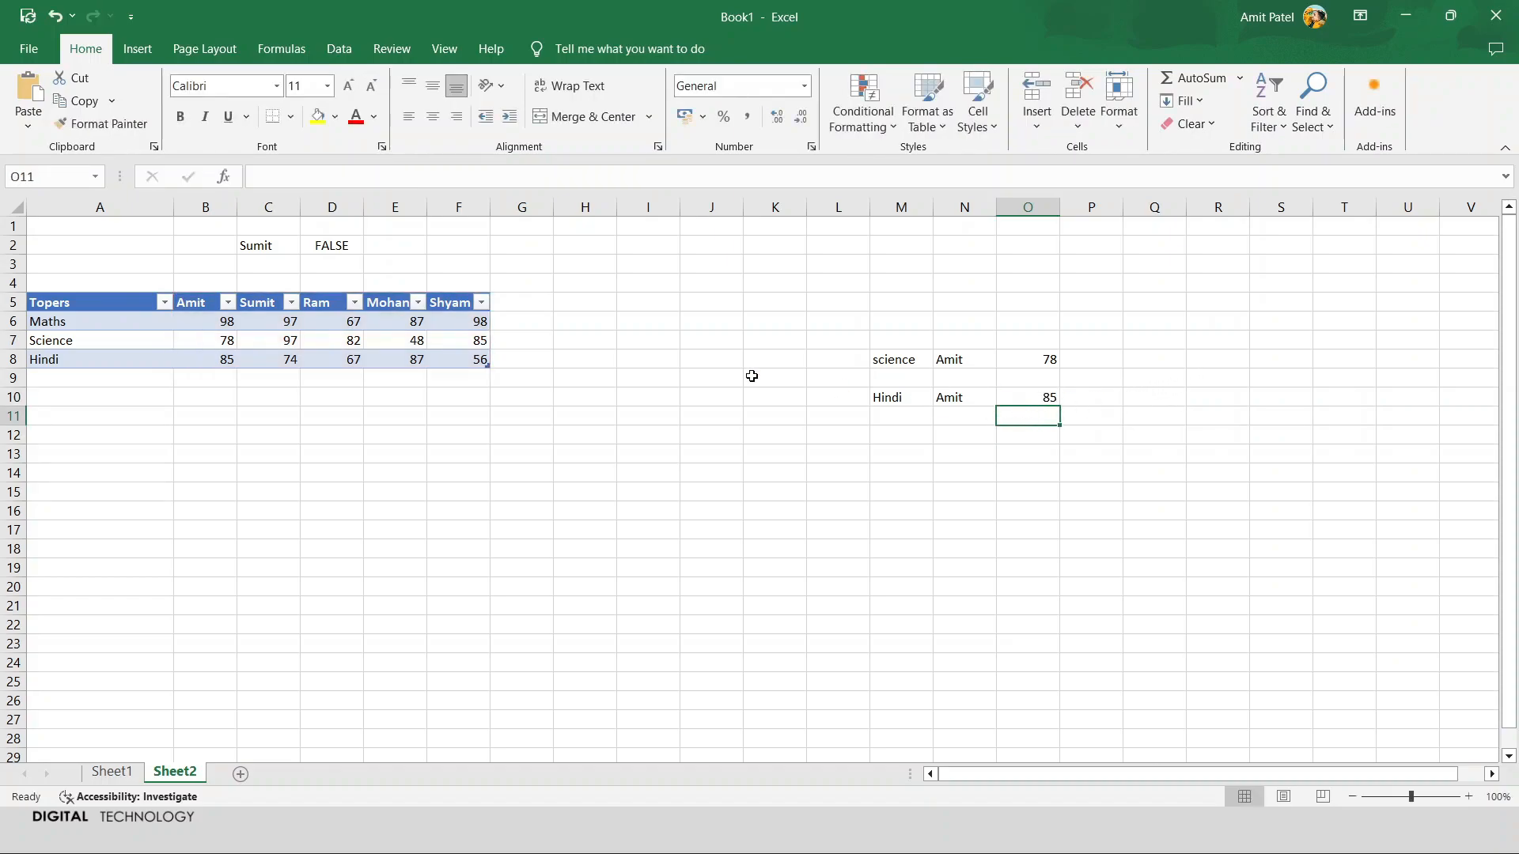